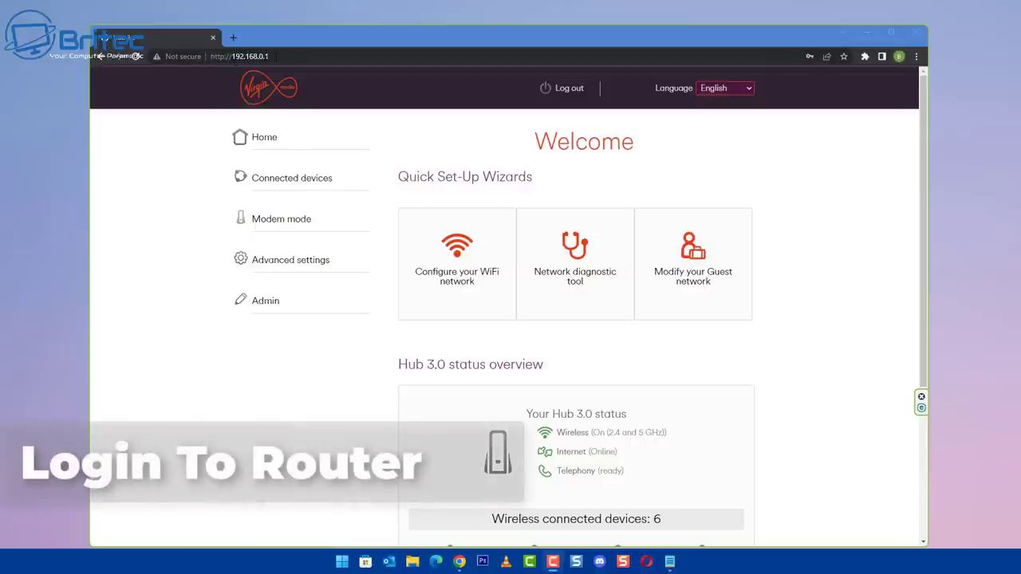
Select the browser's address bar to reach the router page at 192.168.0.1.
left_click(271, 56)
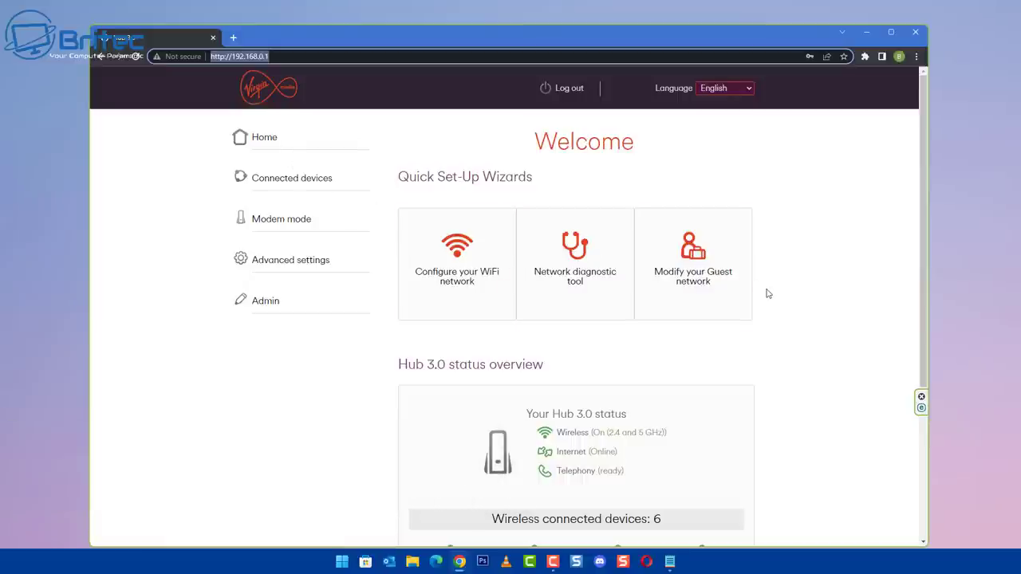
Scroll the Welcome page and reload the hub's home page.
scroll(767, 293, "down", 3)
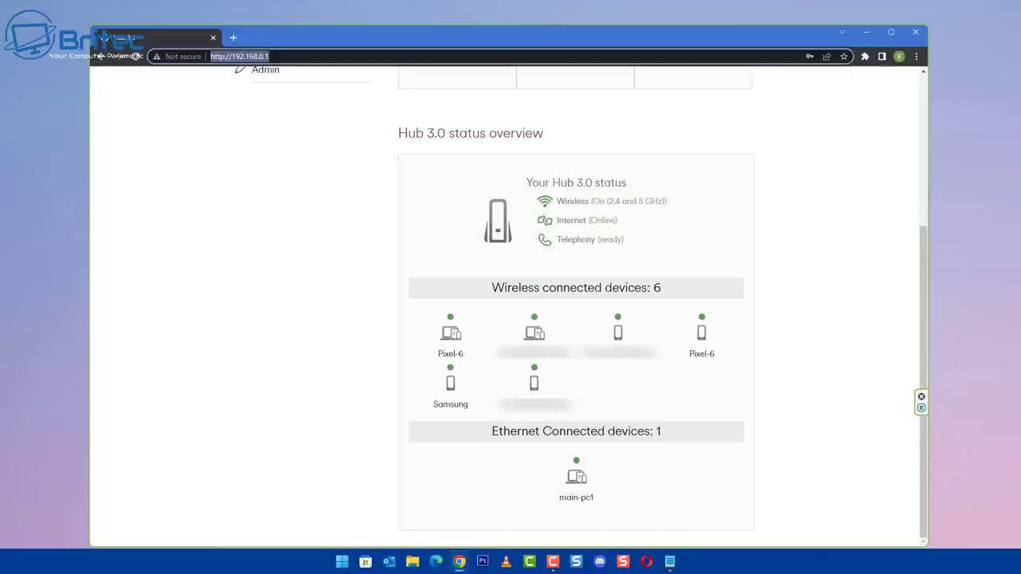
key("Return")
Go to Advanced settings > Wireless > Security to view the 2.4 GHz and 5 GHz WiFi passwords.
left_click(292, 263)
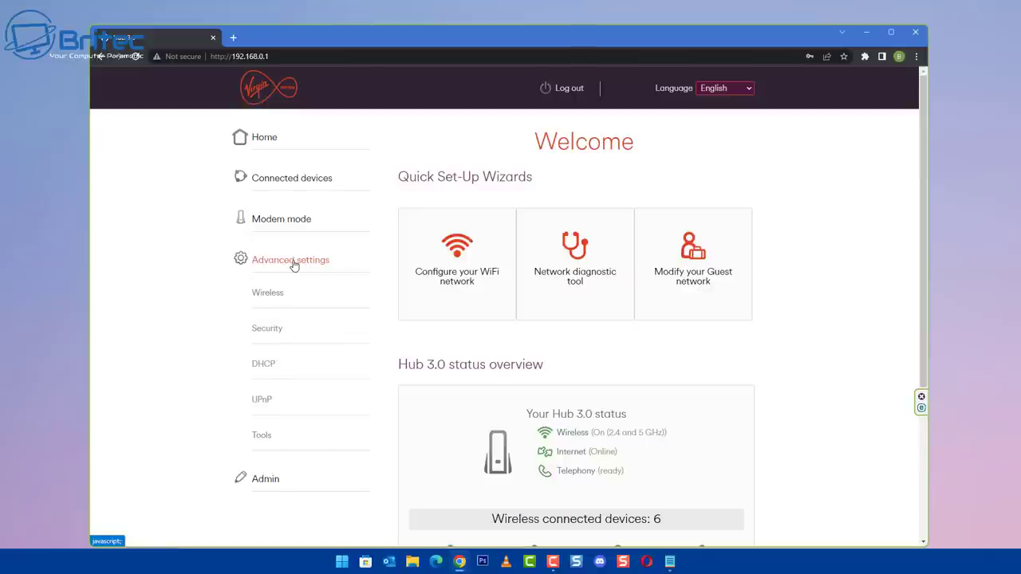
left_click(268, 293)
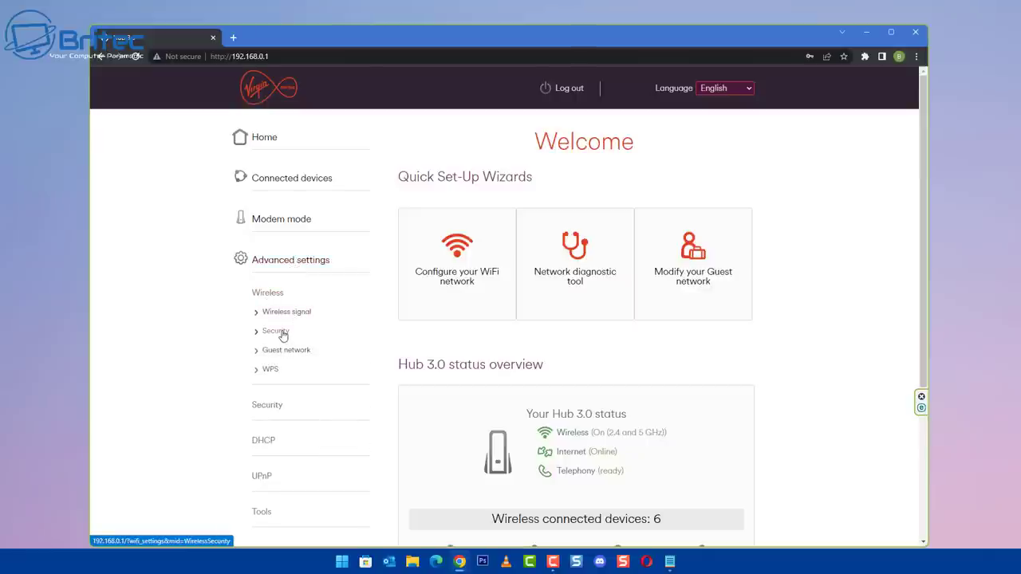
left_click(282, 335)
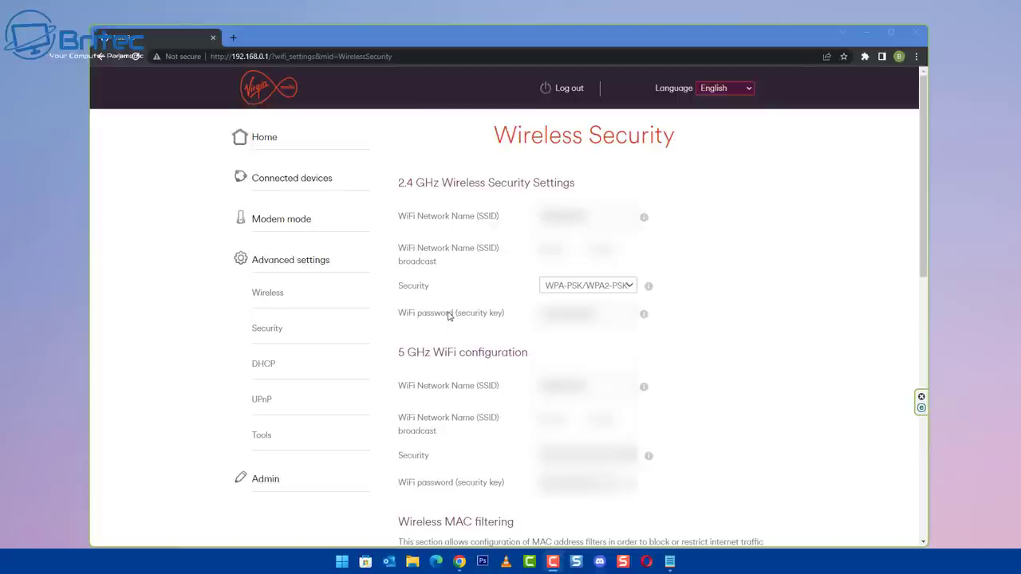
left_click(926, 174)
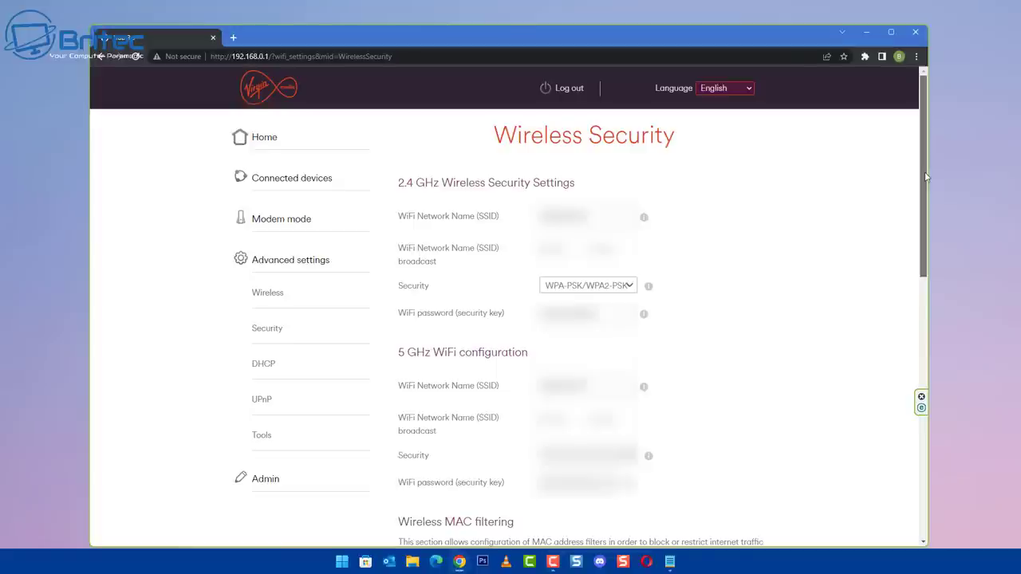
Scroll down to Wireless MAC filtering and its Attached devices table listing five devices.
left_click_drag(926, 175, 912, 285)
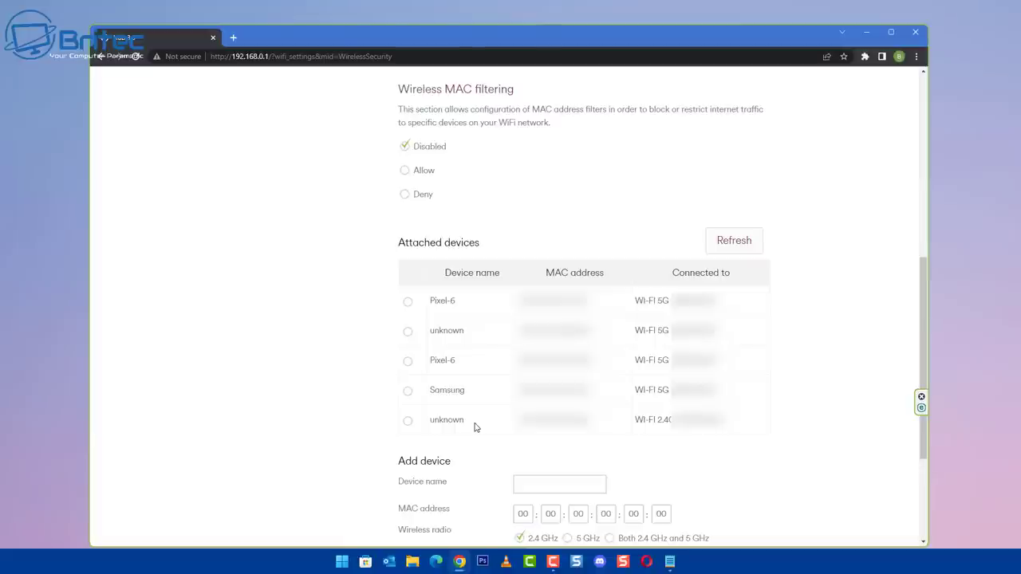
Load the second 'unknown' device into the Add device form, then return to the Welcome page.
left_click(409, 333)
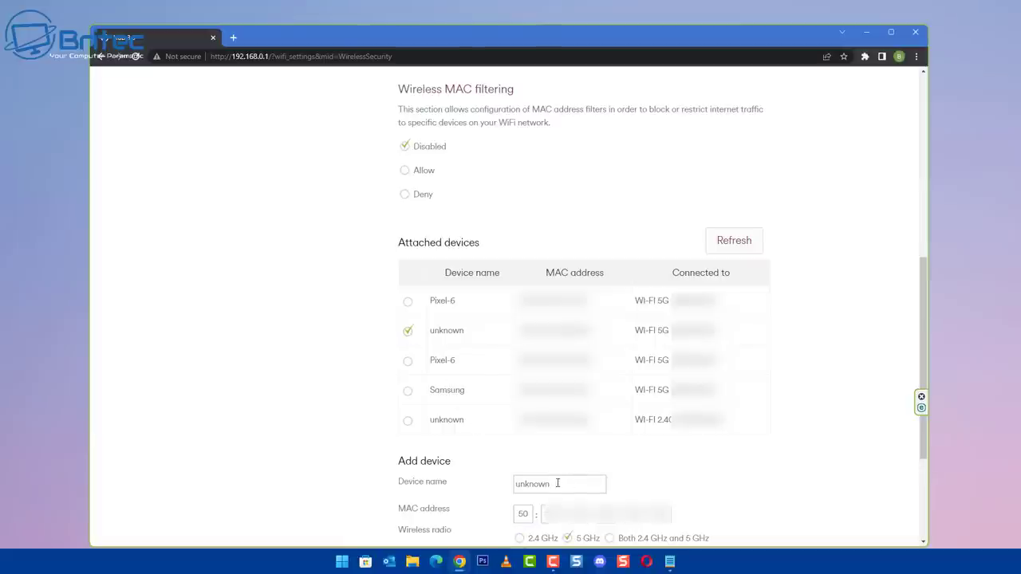
left_click_drag(558, 484, 496, 486)
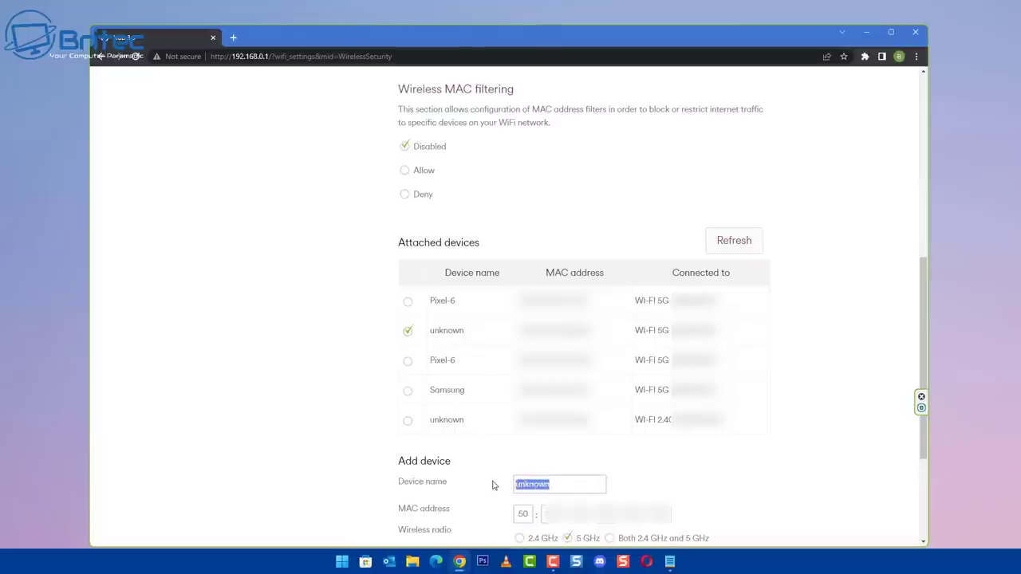
left_click(780, 451)
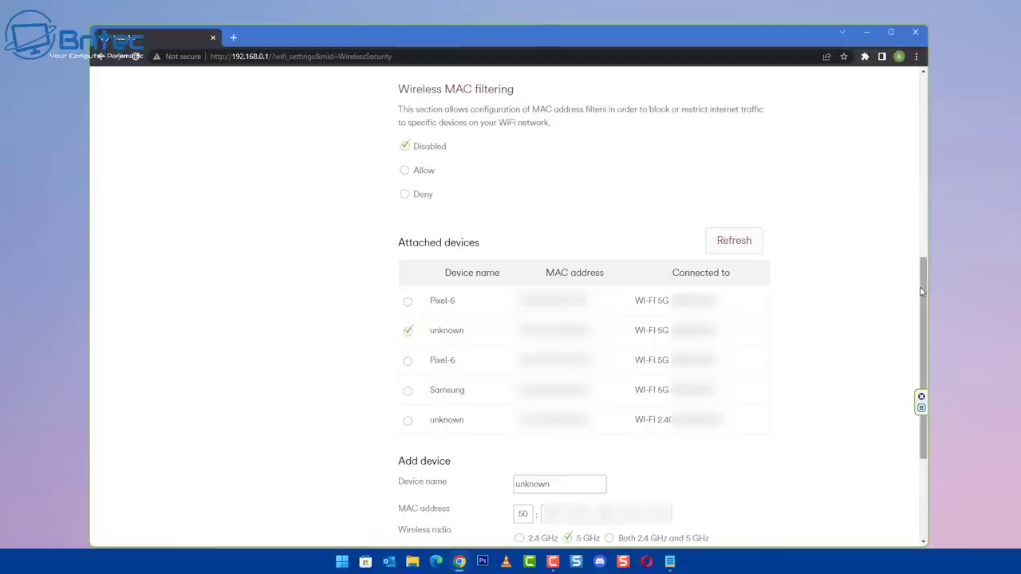
scroll(639, 177, "down", 2)
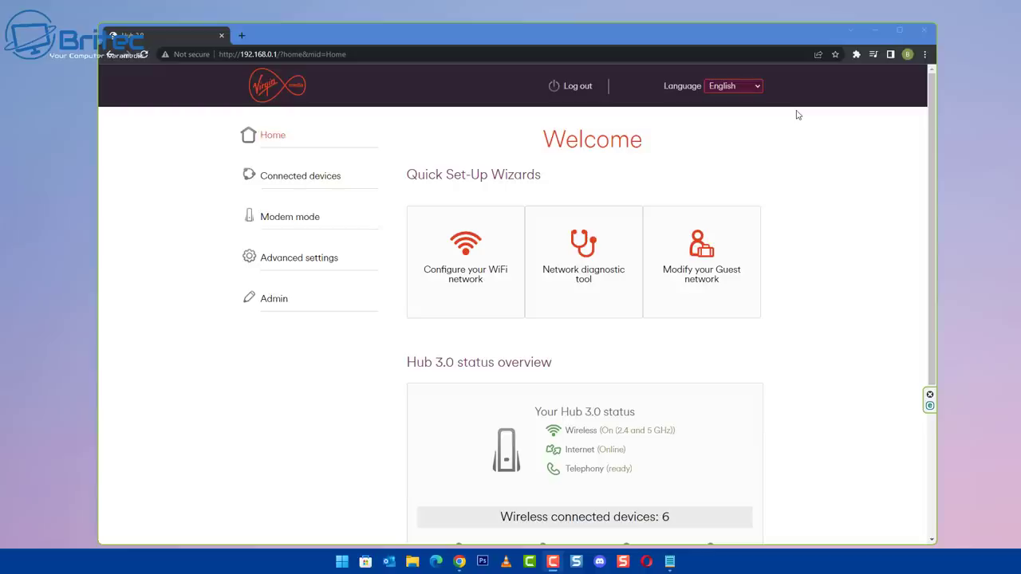
Navigate to Advanced settings > Security > IP and port filtering.
left_click(292, 260)
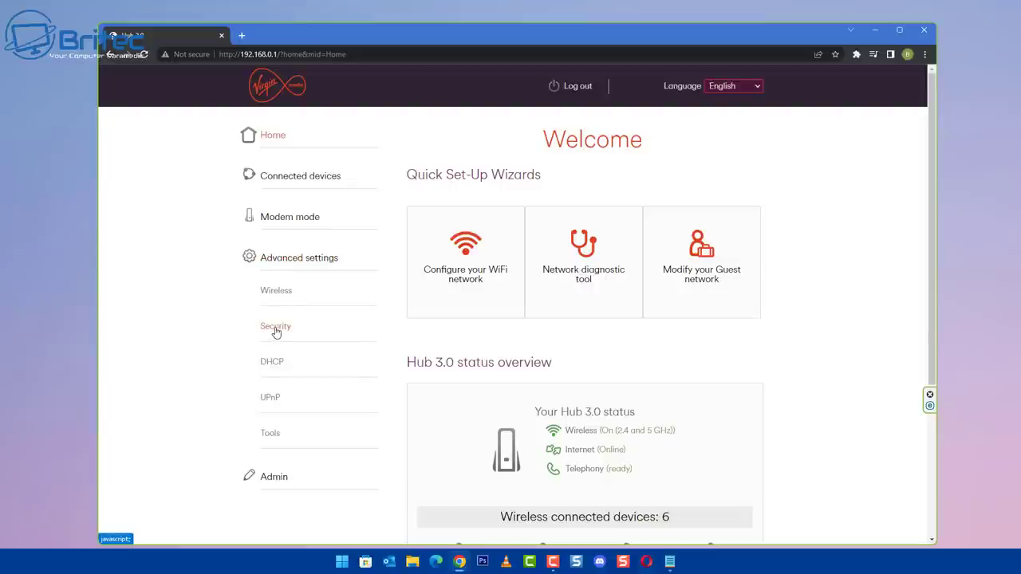
left_click(275, 329)
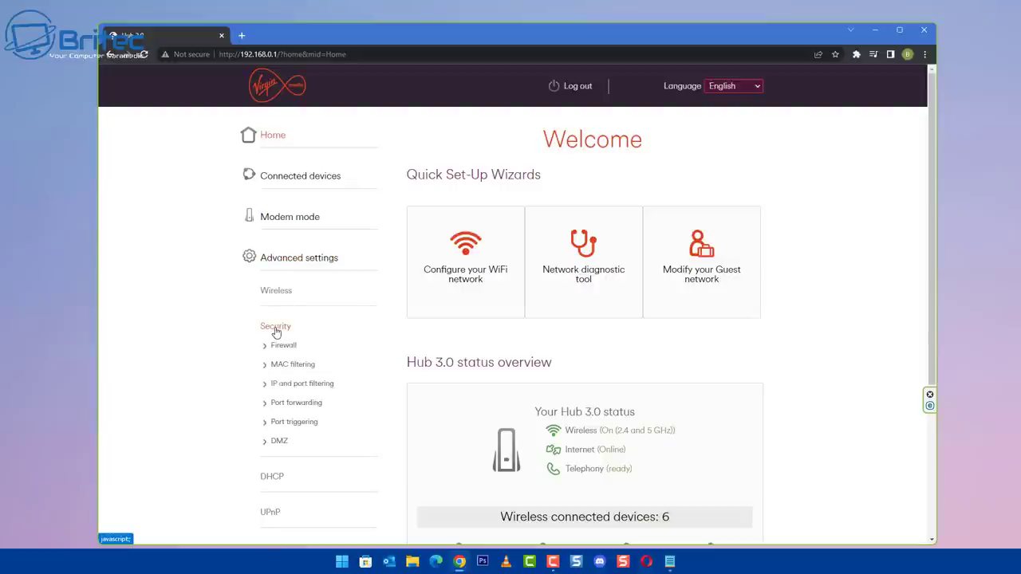
left_click(325, 386)
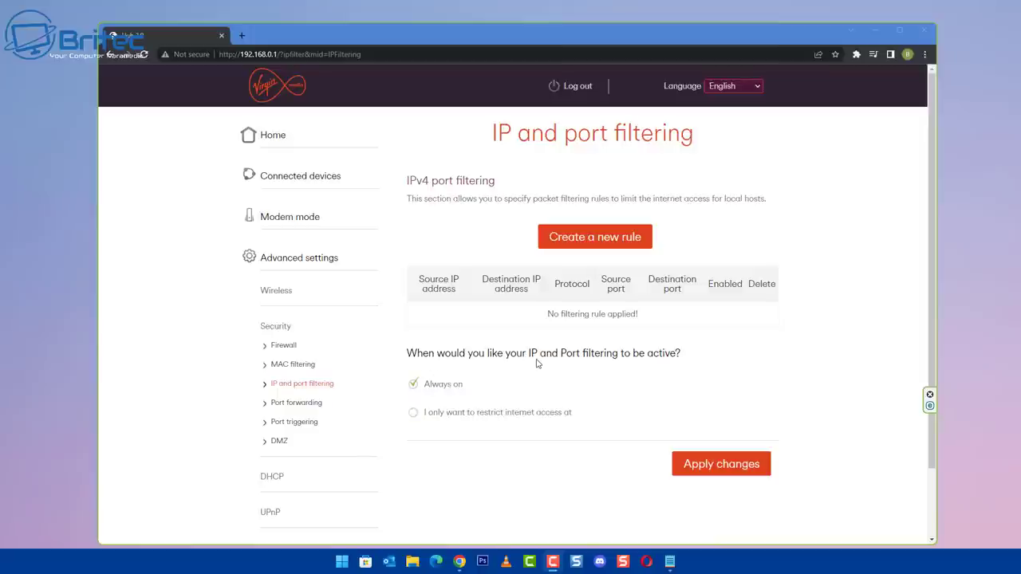
Start a new IPv4 filtering rule and browse its protocol, source and destination choices.
left_click(610, 239)
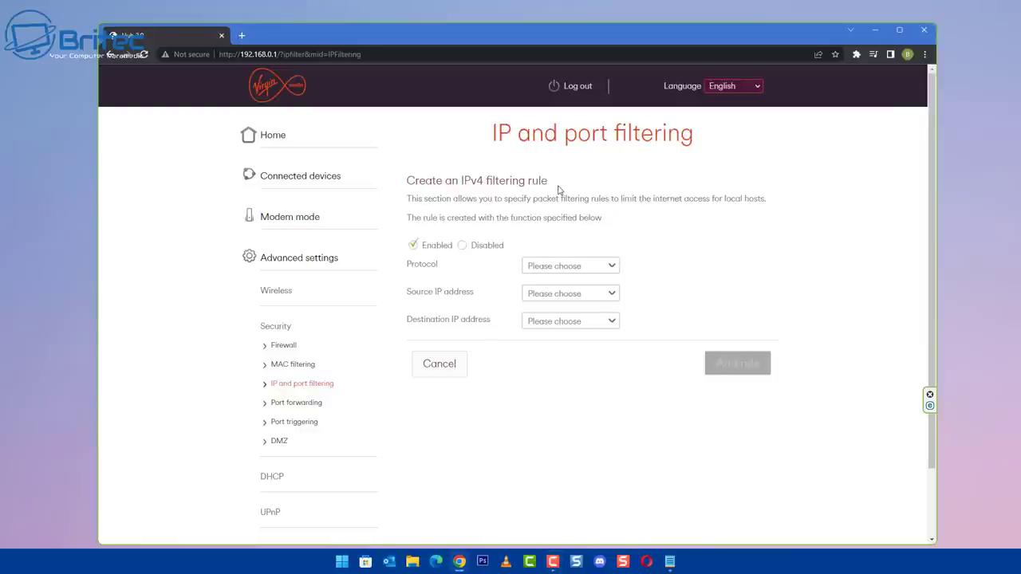
left_click(604, 269)
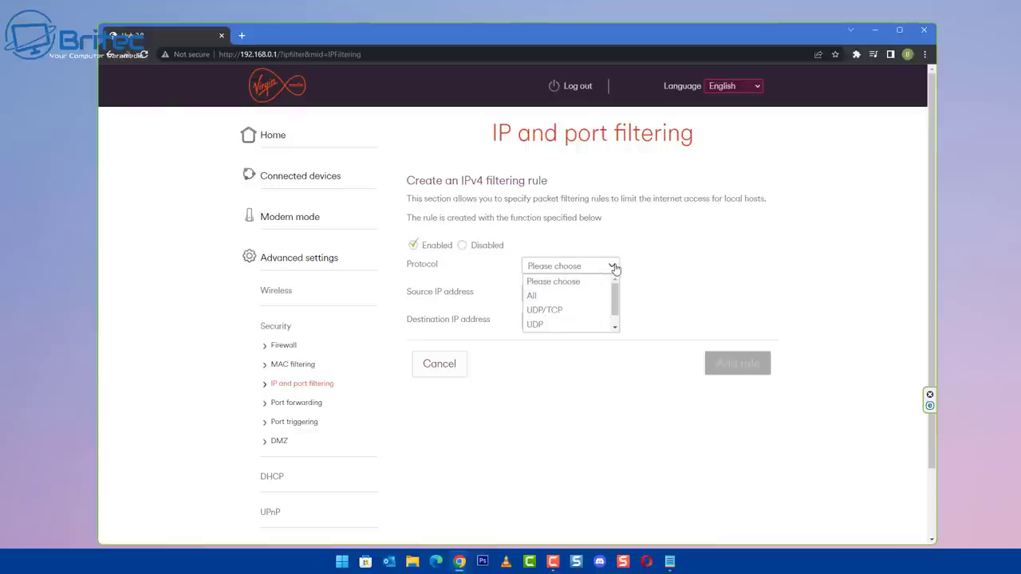
left_click(688, 272)
left_click(580, 298)
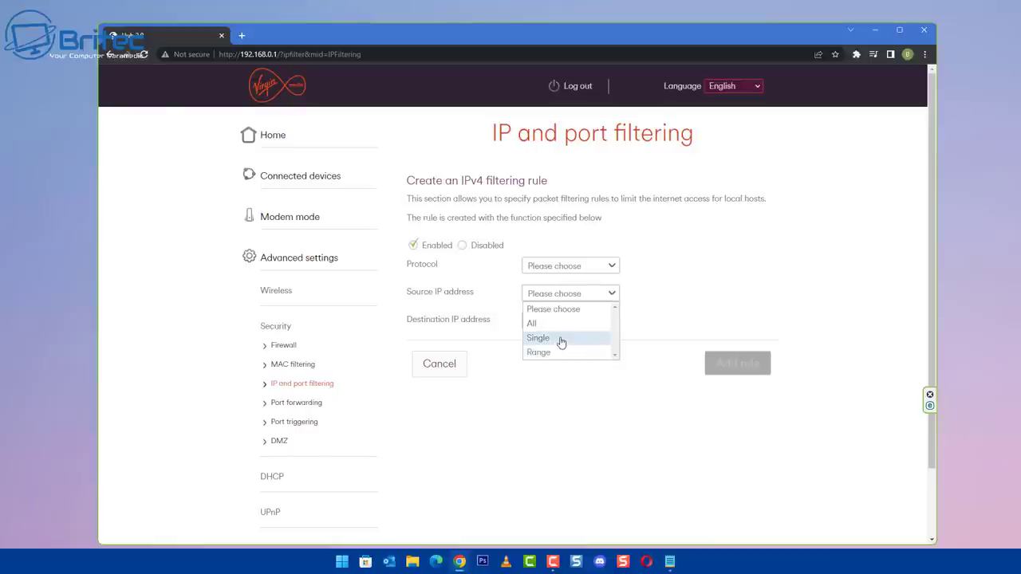
left_click(561, 341)
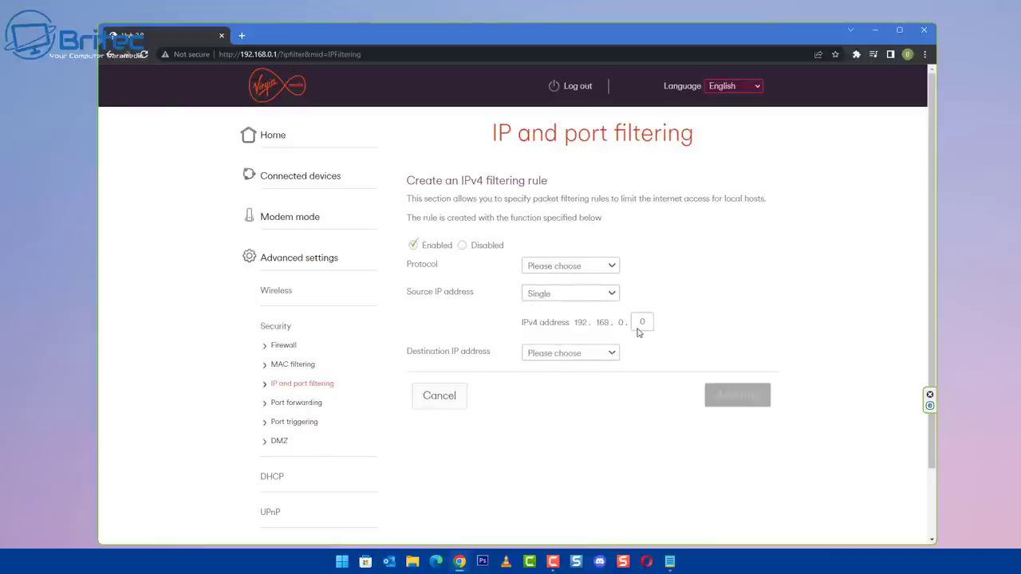
left_click(587, 296)
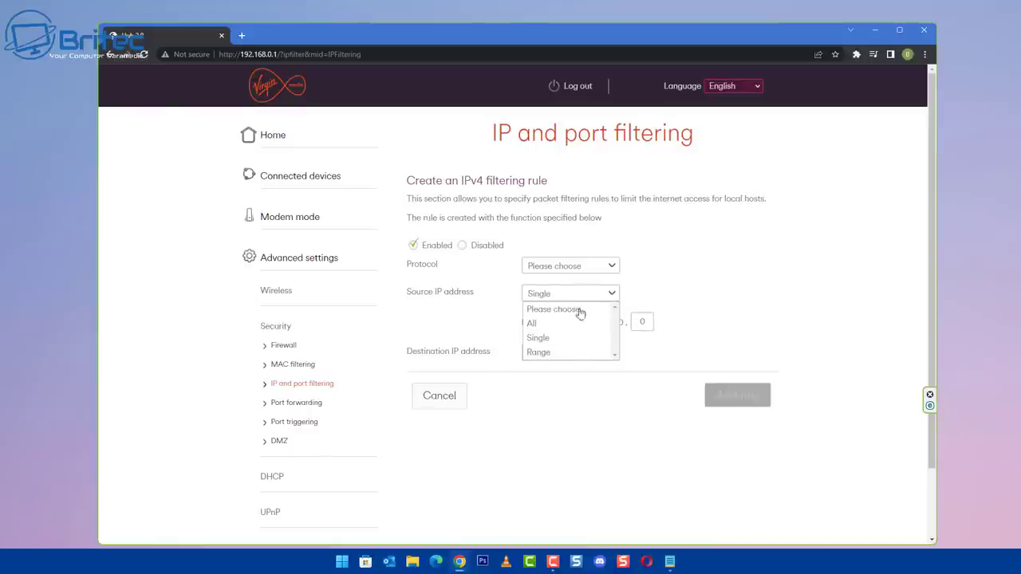
left_click(562, 354)
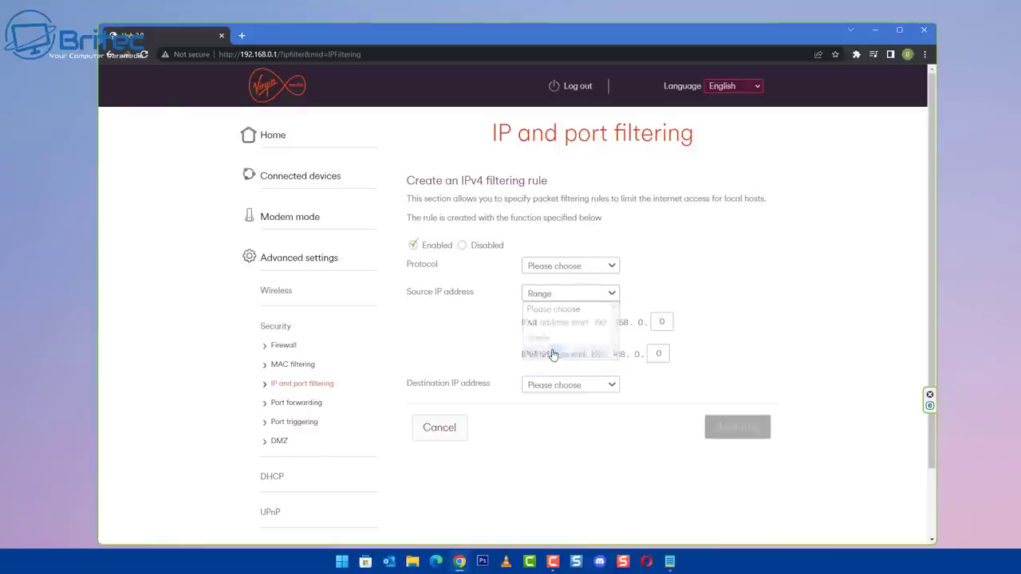
left_click(578, 295)
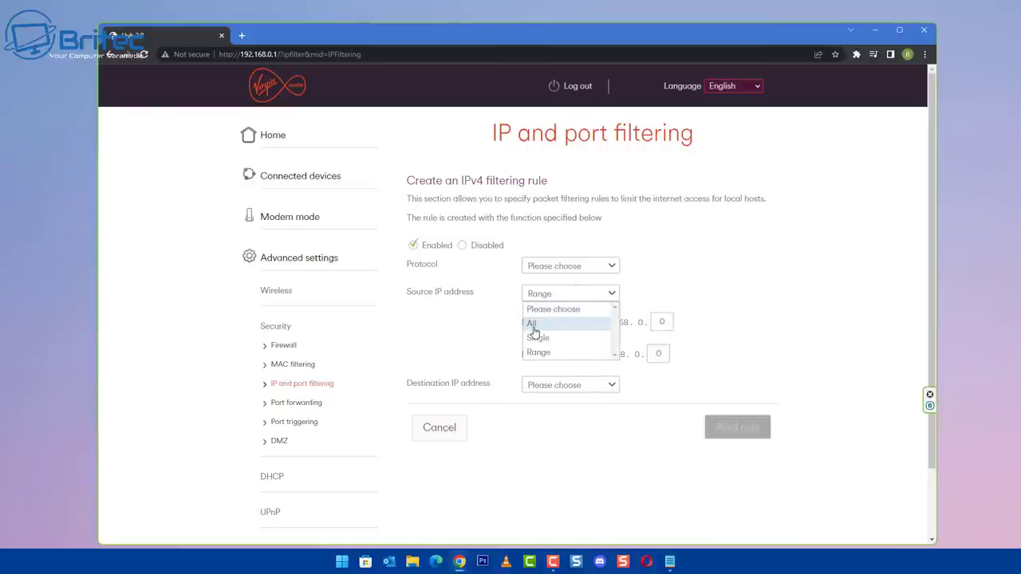
left_click(559, 324)
left_click(566, 327)
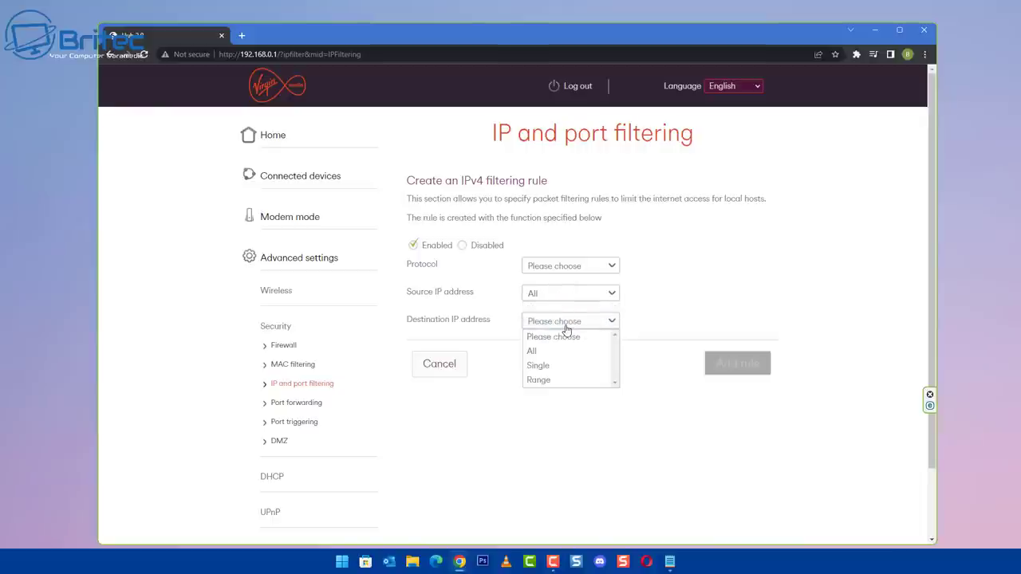
left_click(556, 332)
Try UDP/TCP with a single source IP, cancel the rule, then choose scheduled-time restriction.
left_click(564, 268)
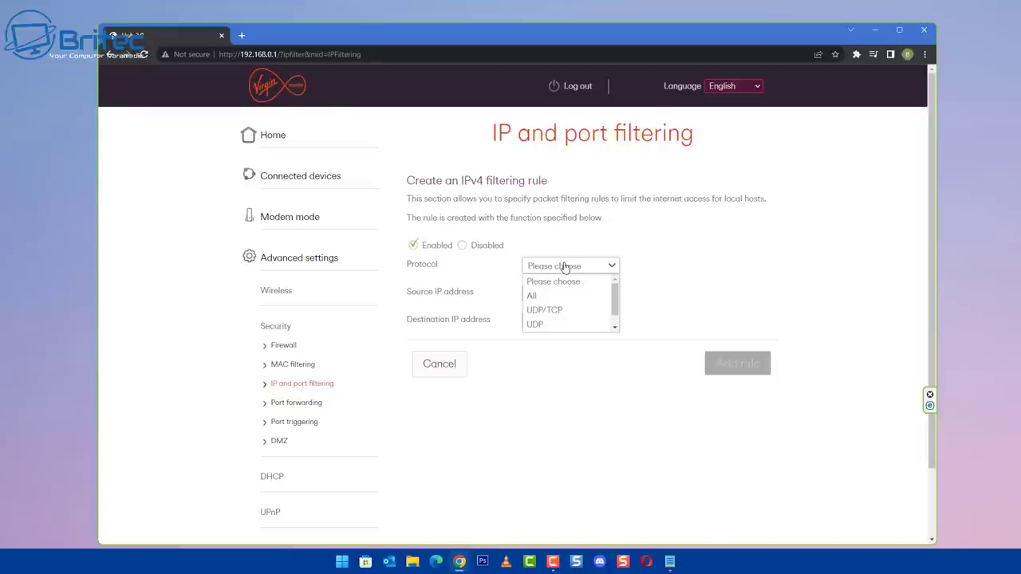
left_click(561, 309)
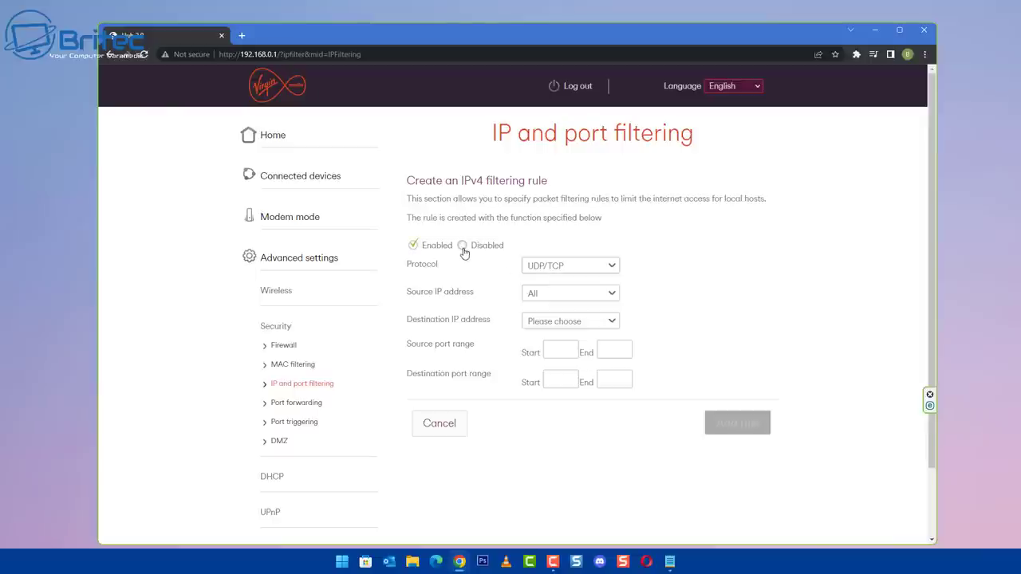
left_click(576, 269)
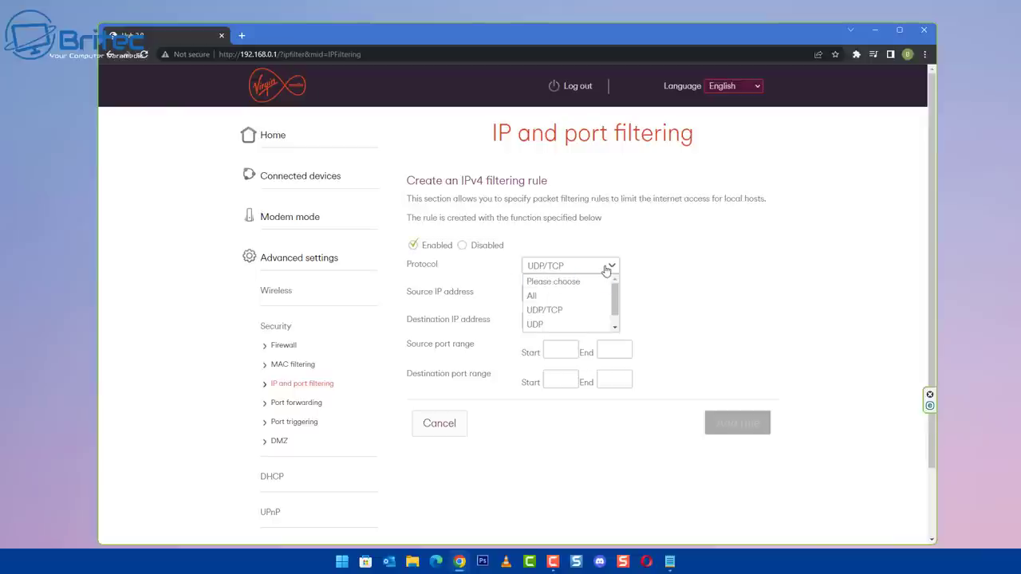
left_click(607, 270)
left_click(604, 295)
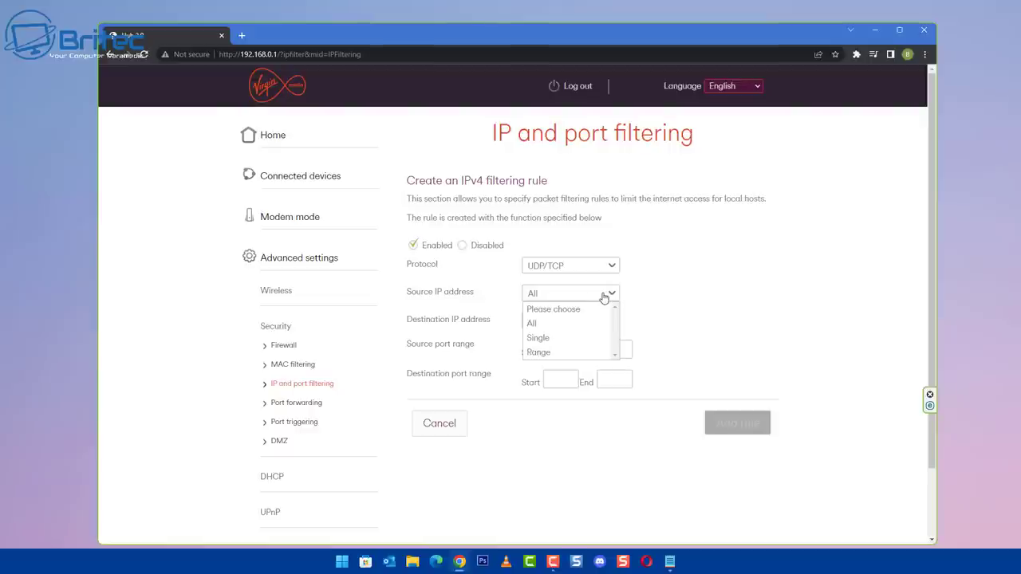
left_click(582, 339)
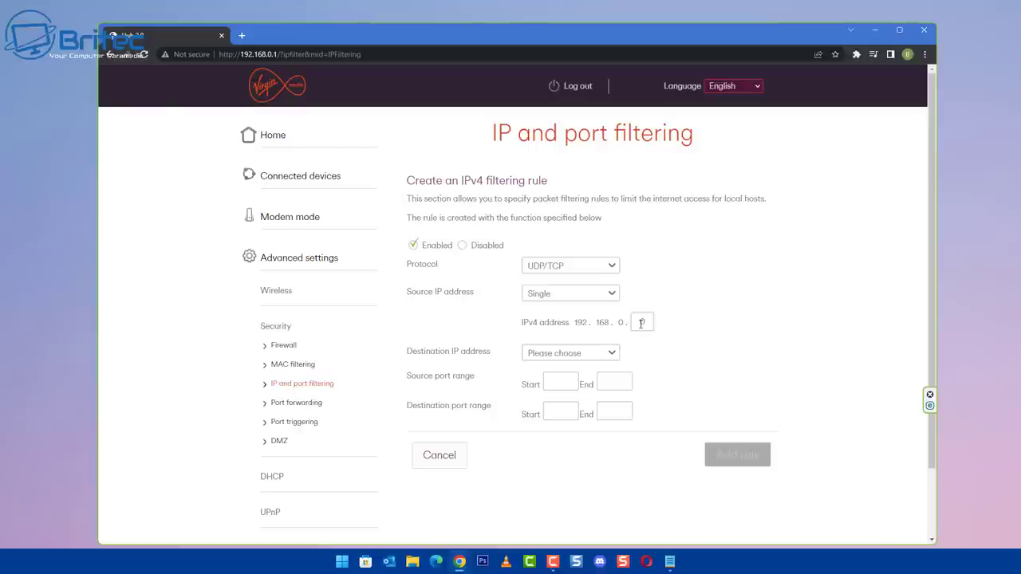
left_click(612, 356)
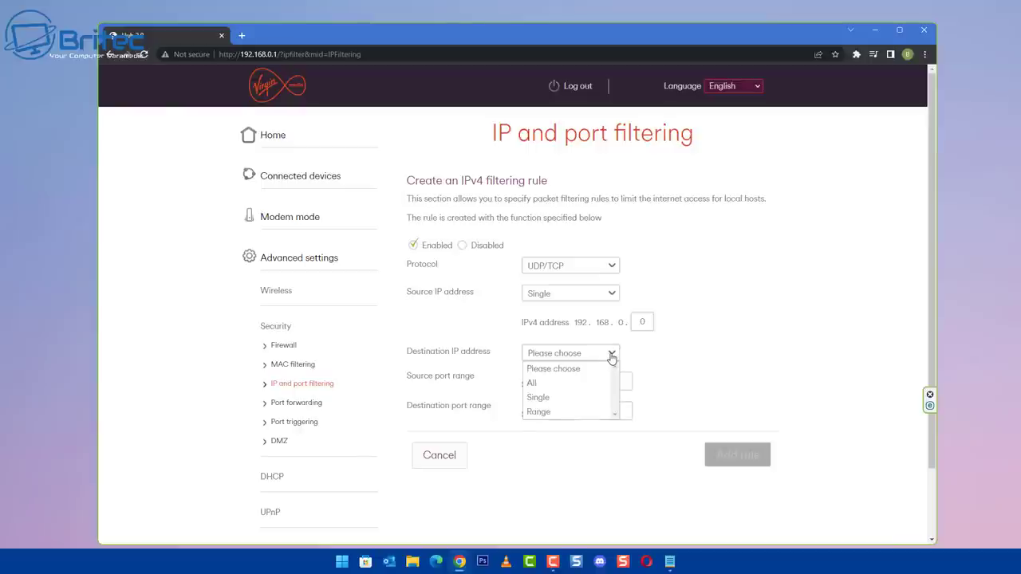
left_click(612, 356)
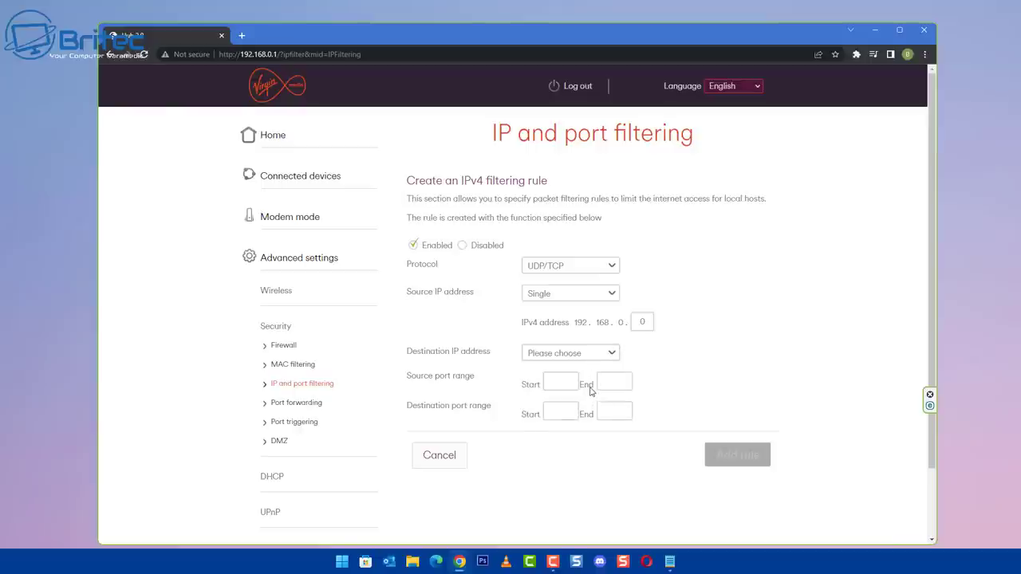
left_click(439, 455)
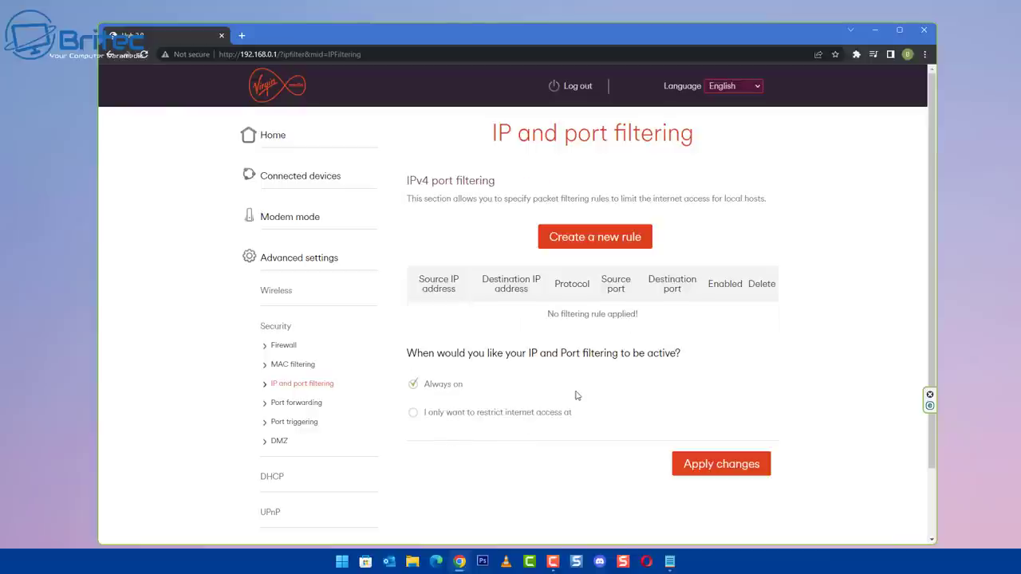
left_click(415, 417)
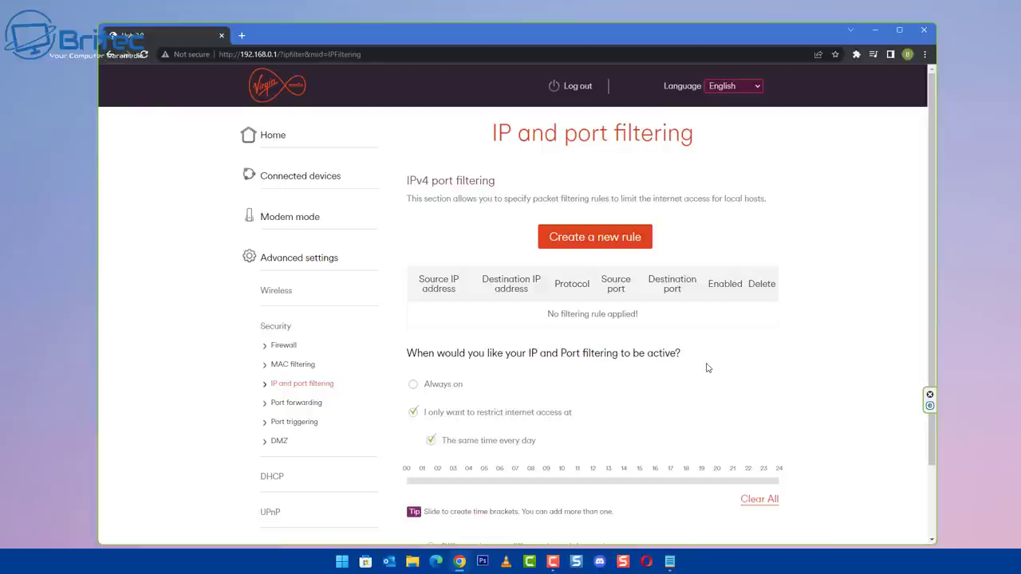
Try a 00:00–21:00 bracket on the daily schedule, then set filtering back to Always on.
scroll(686, 371, "down", 1)
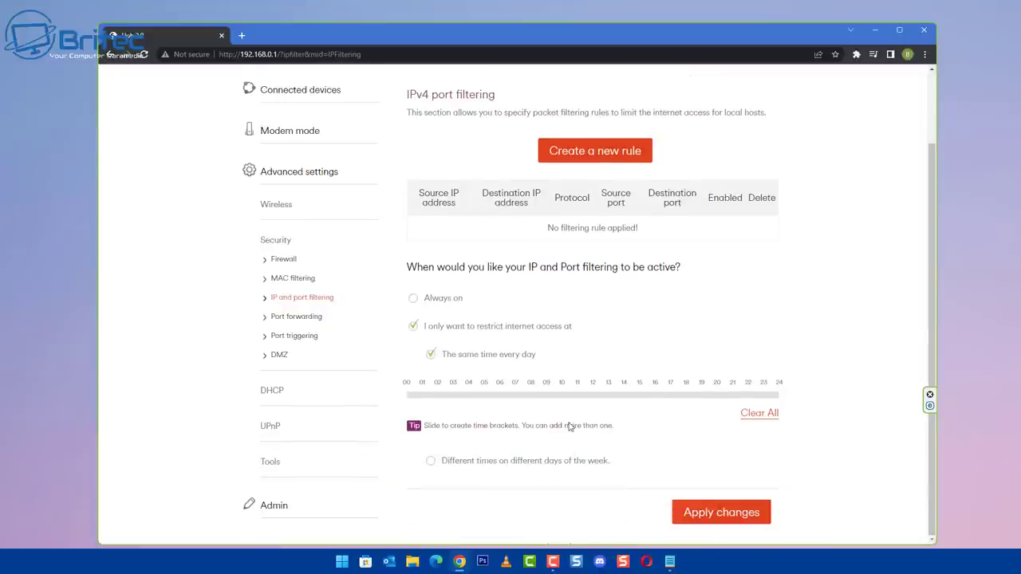
mouse_move(416, 396)
left_mouse_down()
mouse_move(489, 403)
mouse_move(409, 404)
left_mouse_up()
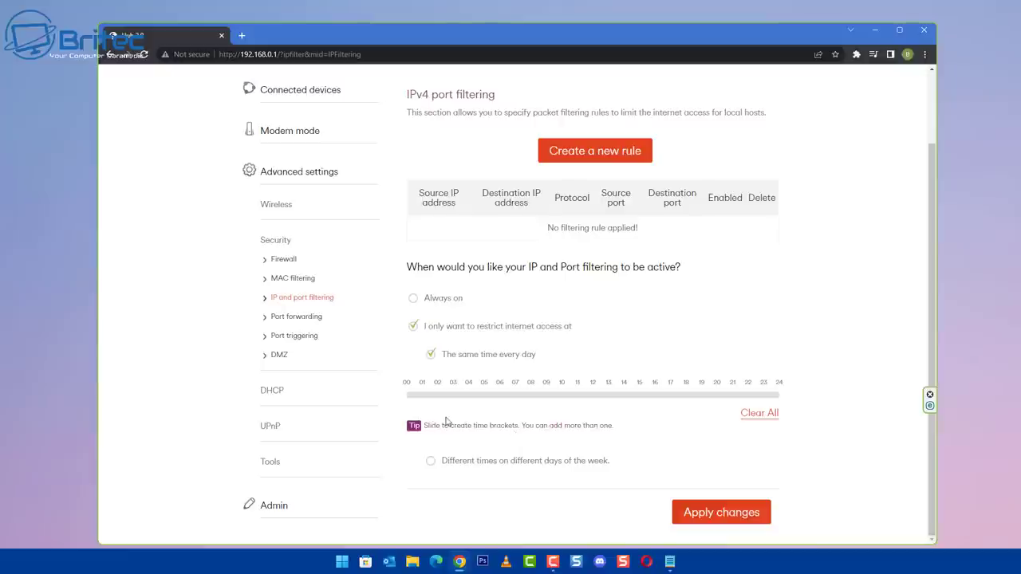
left_click(411, 397)
left_click_drag(412, 397, 807, 401)
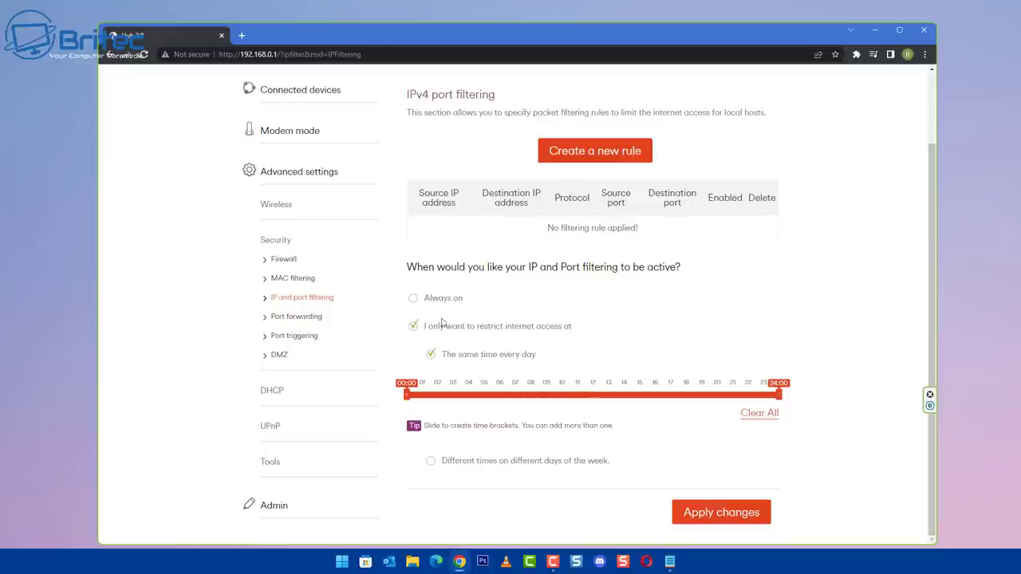
left_click(413, 300)
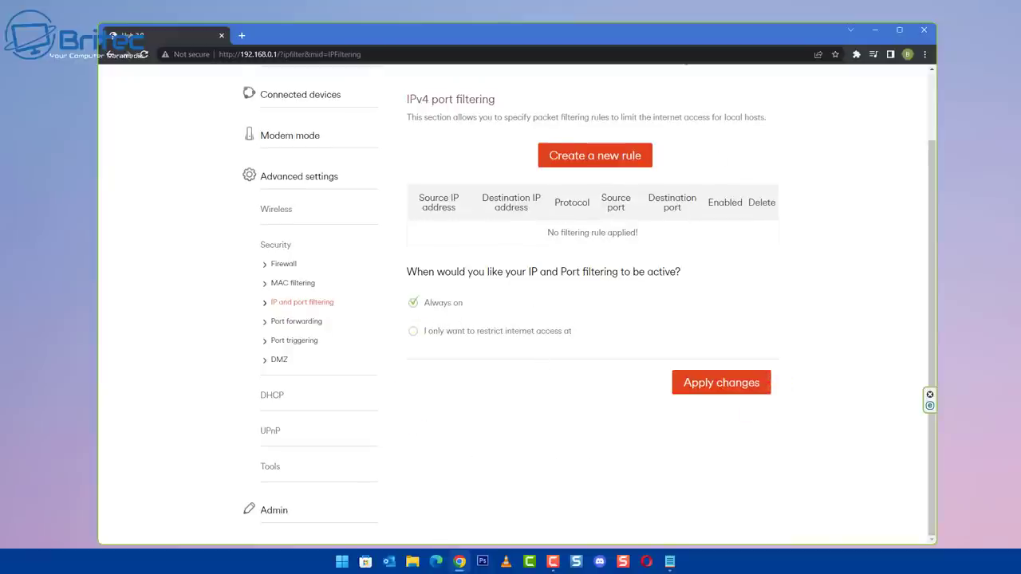
scroll(477, 251, "up", 1)
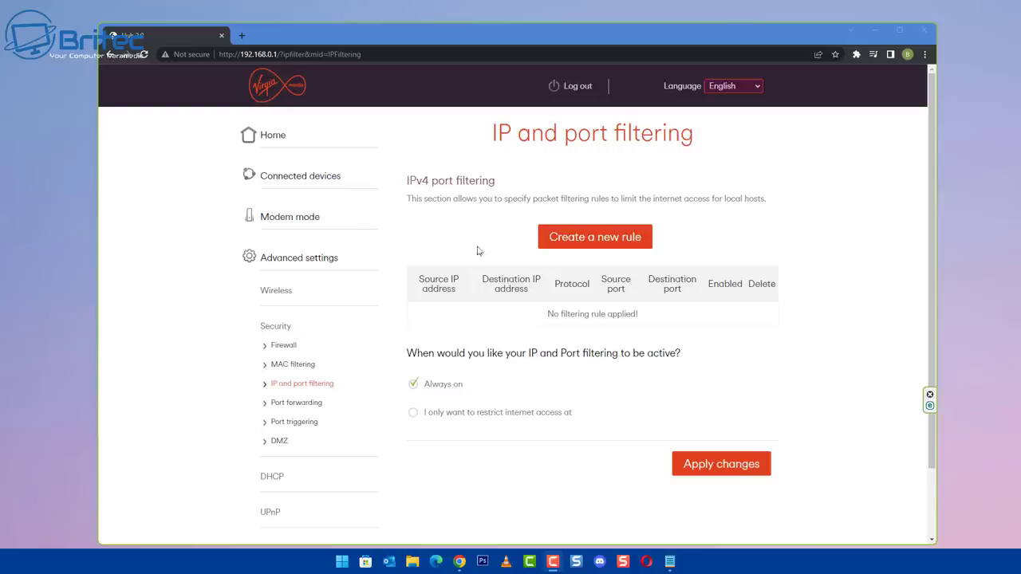
On the MAC filtering page, add the unknown Wi-Fi 2.4G device as a filter rule.
left_click(280, 365)
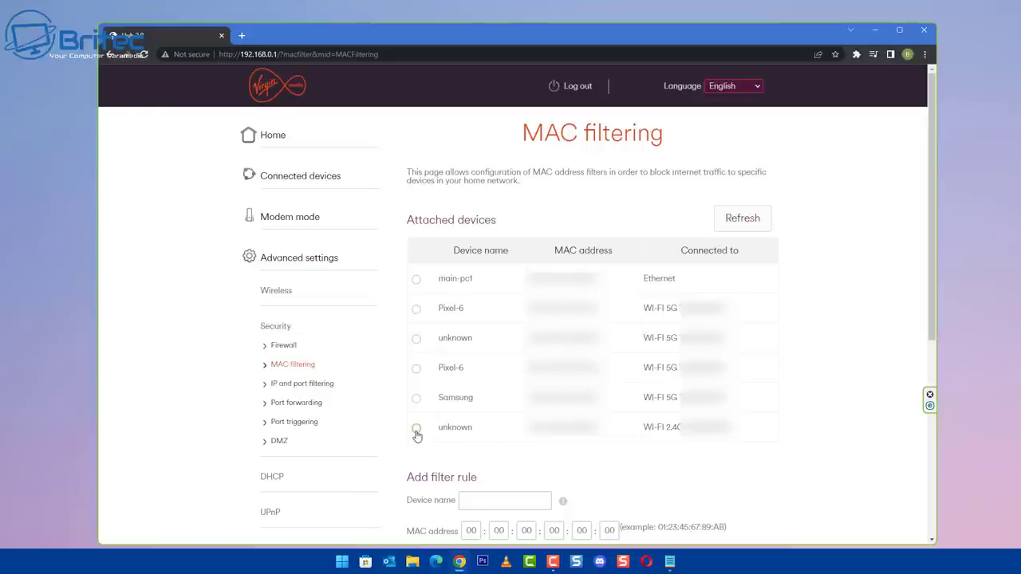
left_click(416, 430)
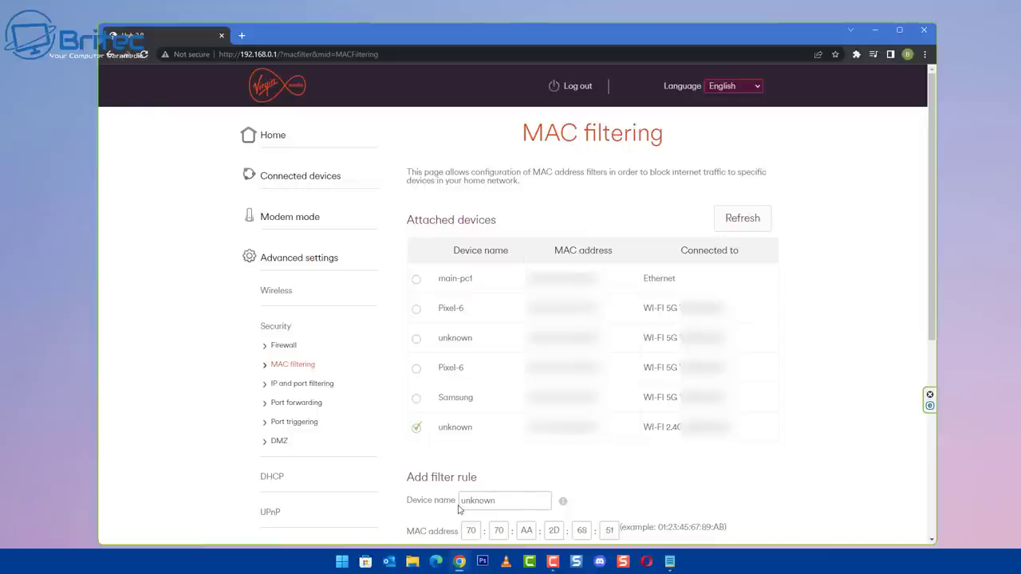
scroll(458, 509, "down", 2)
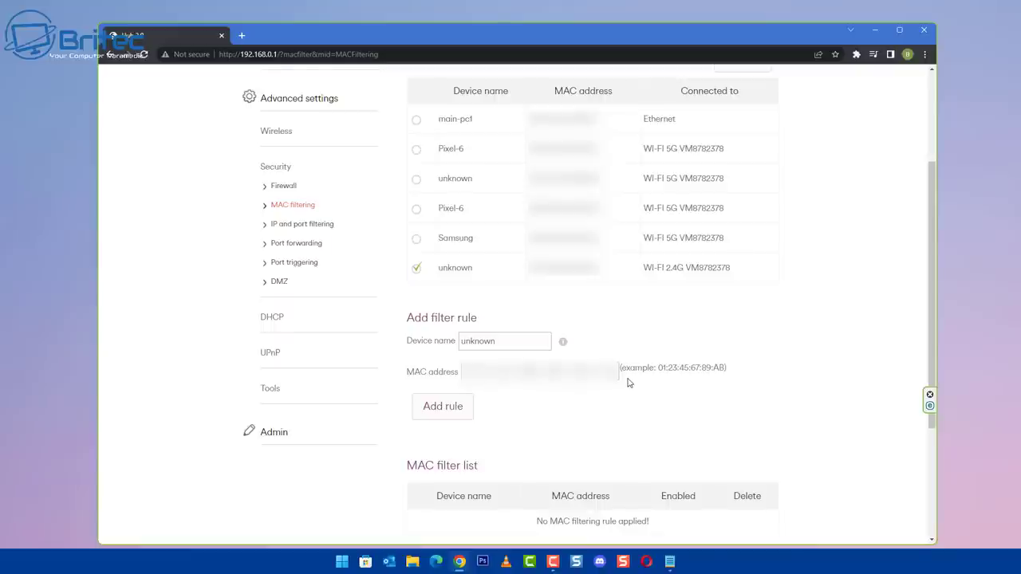
left_click(442, 407)
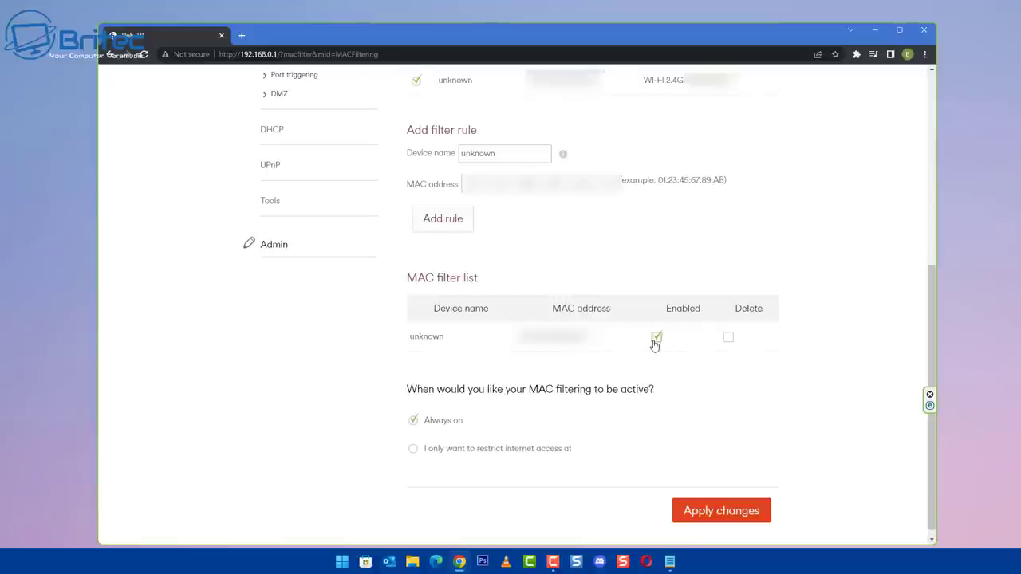
Schedule the unknown device's MAC filter daily from 00:00 to 24:00, removing the 12:00 split.
left_click(414, 449)
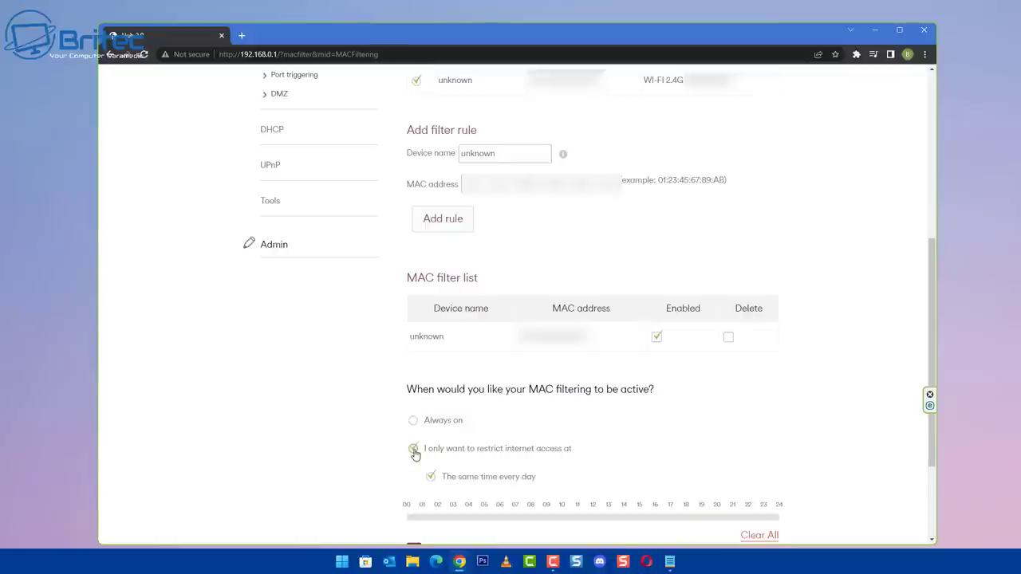
scroll(414, 453, "down", 1)
left_click_drag(407, 411, 807, 407)
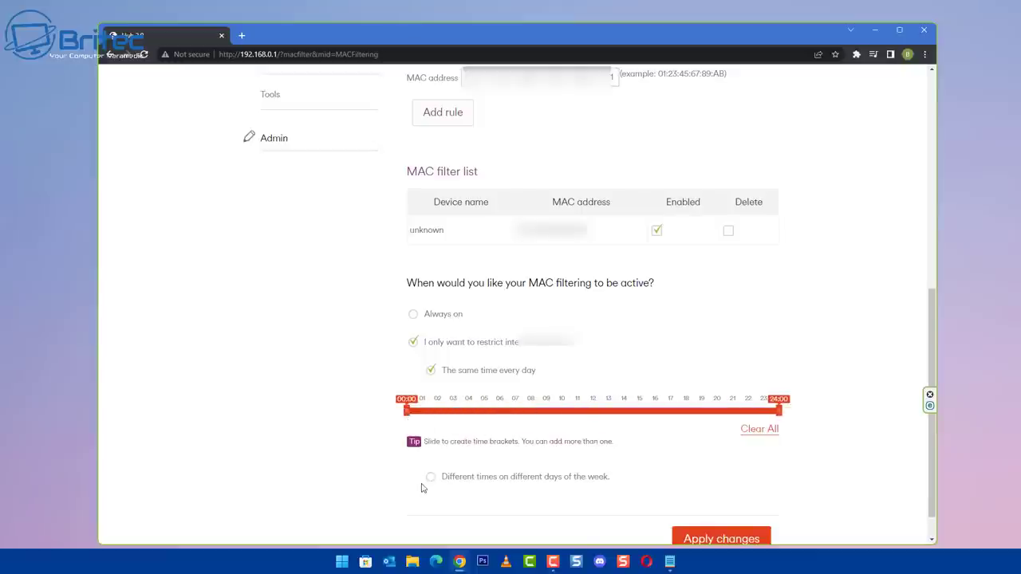
scroll(423, 482, "up", 1)
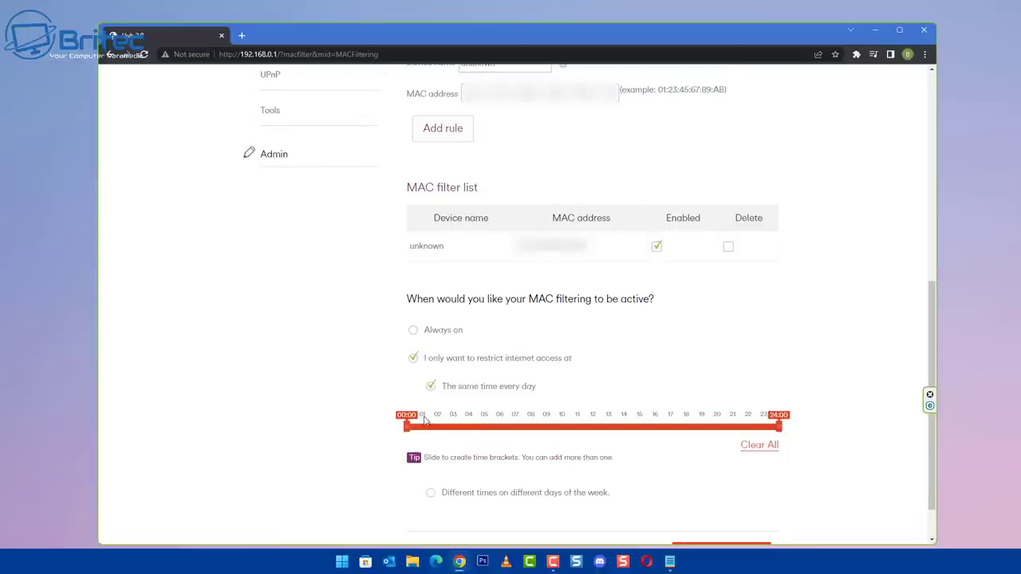
left_click_drag(592, 427, 772, 419)
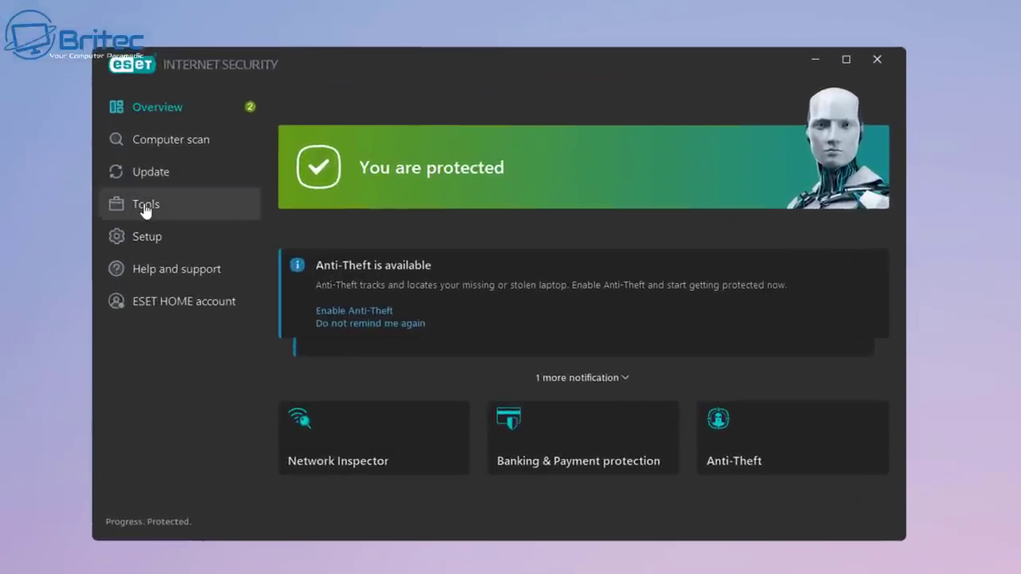
Open ESET's Network Inspector from Tools to list wired devices like the ARRIS router and Pixel-6 phones.
left_click(146, 206)
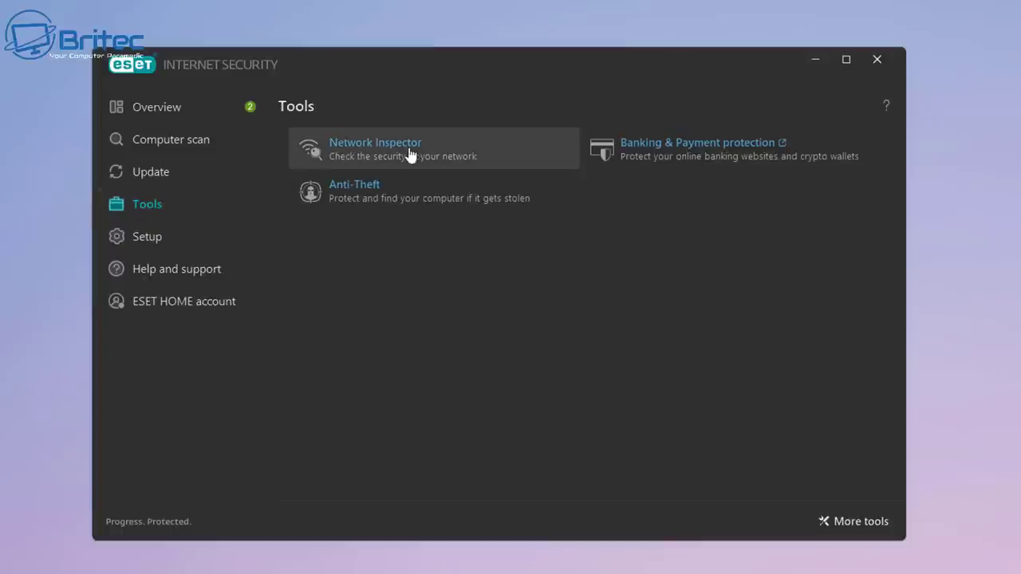
left_click(500, 155)
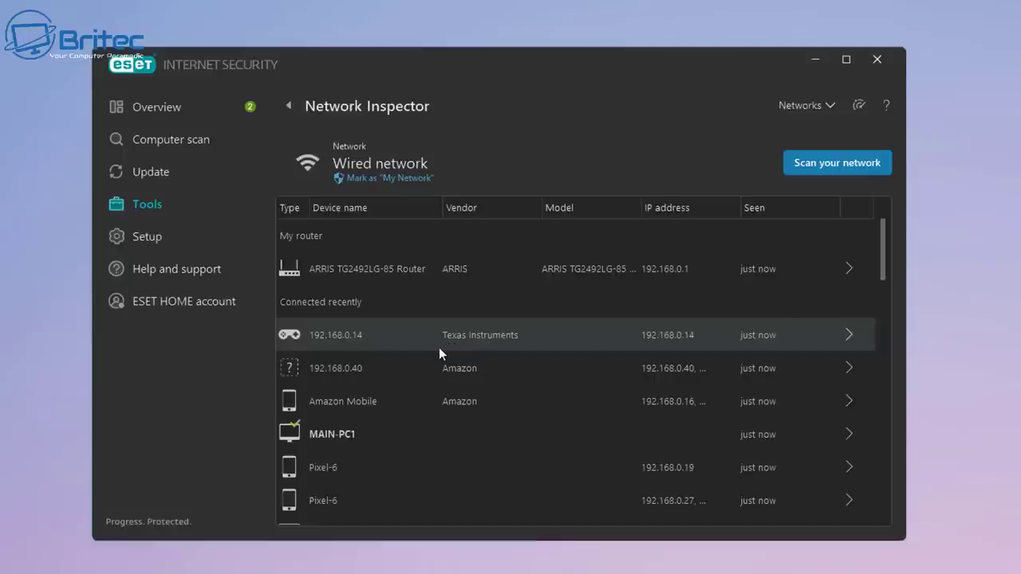
Scroll to 'Connected in the past' and open the HUNAN FN-LINK device 192.168.0.38's details.
scroll(438, 351, "down", 3)
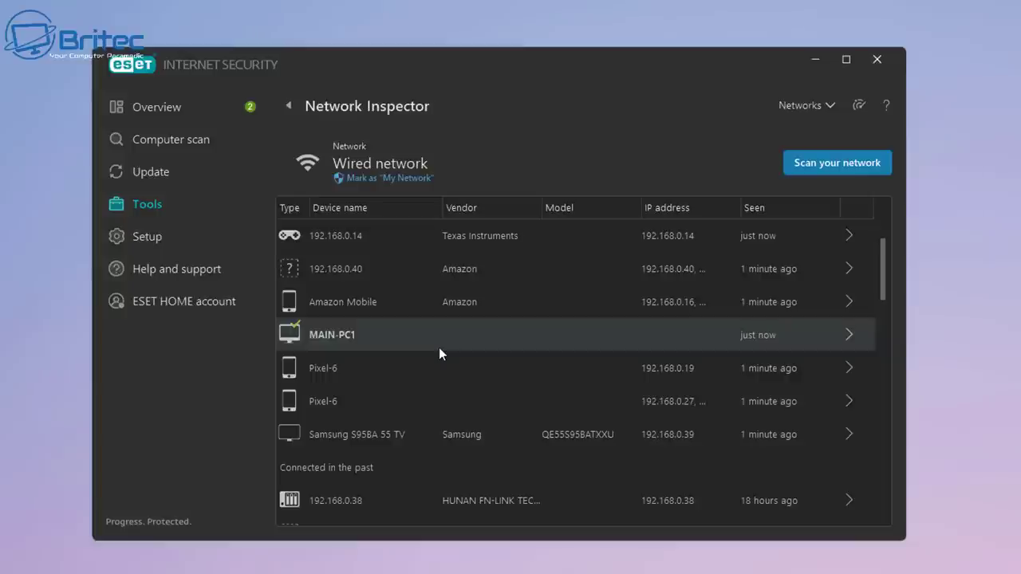
scroll(439, 347, "down", 1)
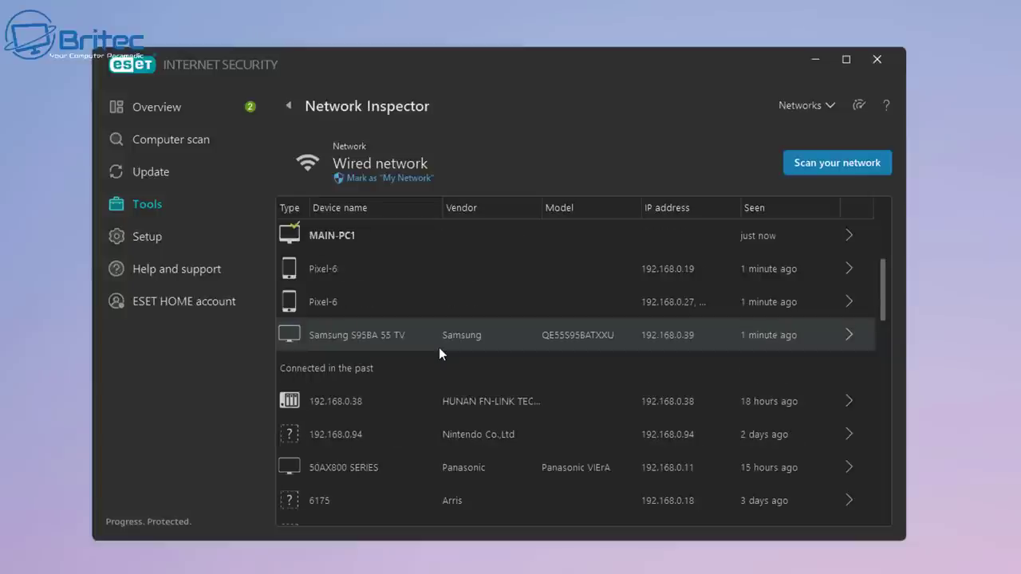
left_click(352, 401)
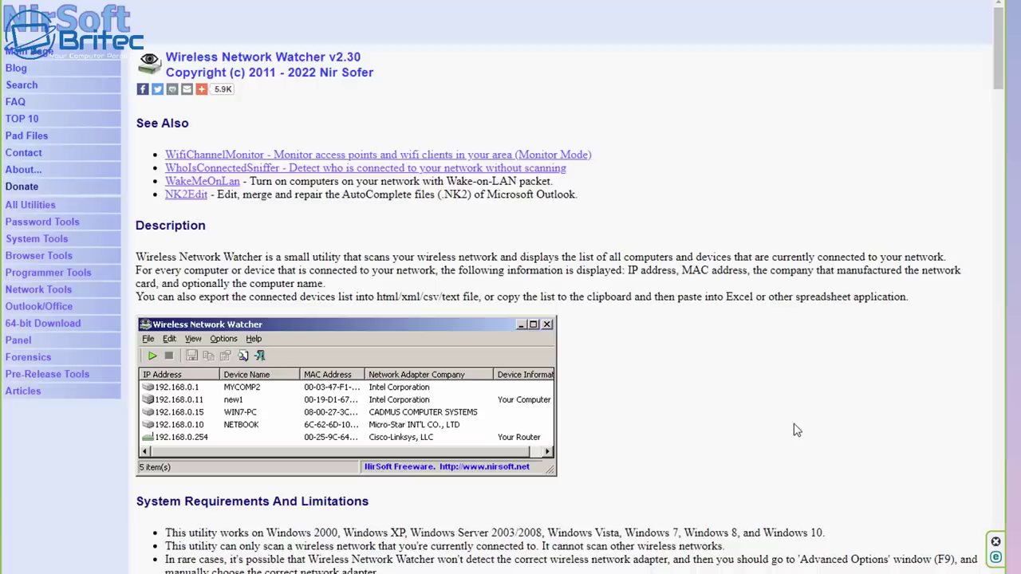
Scroll to the bottom of the Wireless Network Watcher page and choose the zip-file download.
scroll(795, 431, "down", 20)
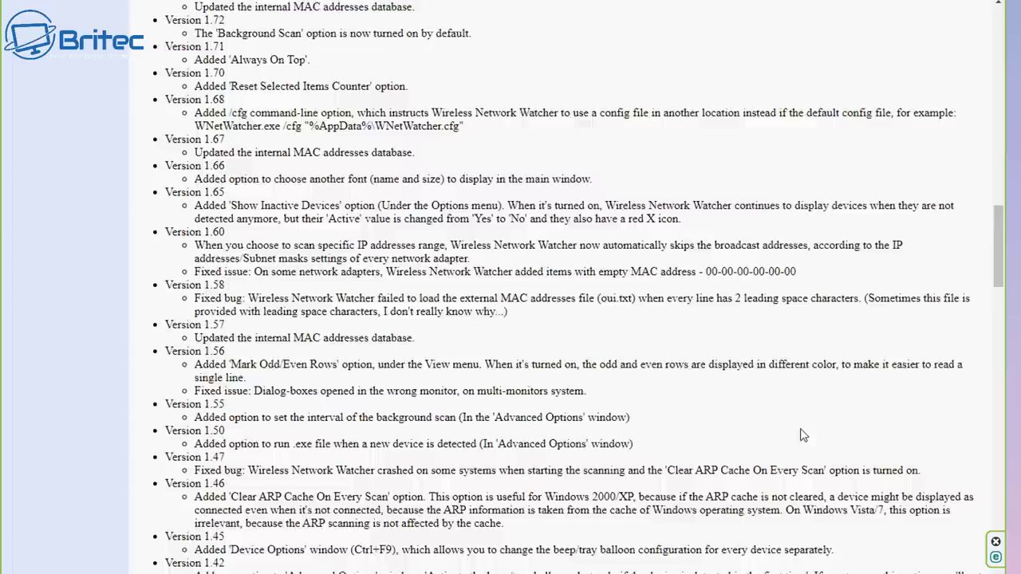
scroll(802, 435, "down", 10)
left_click_drag(999, 334, 989, 536)
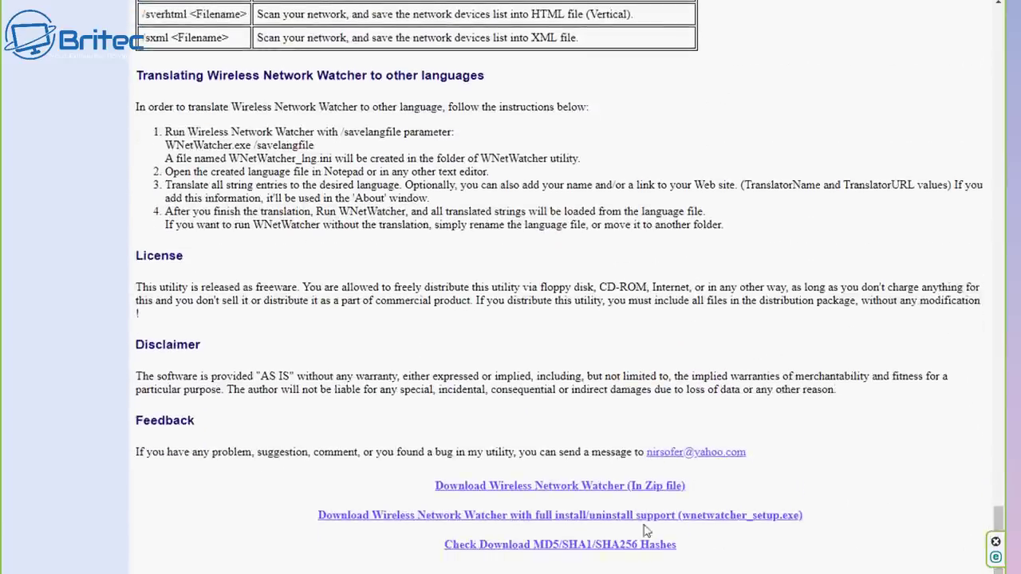
left_click(590, 488)
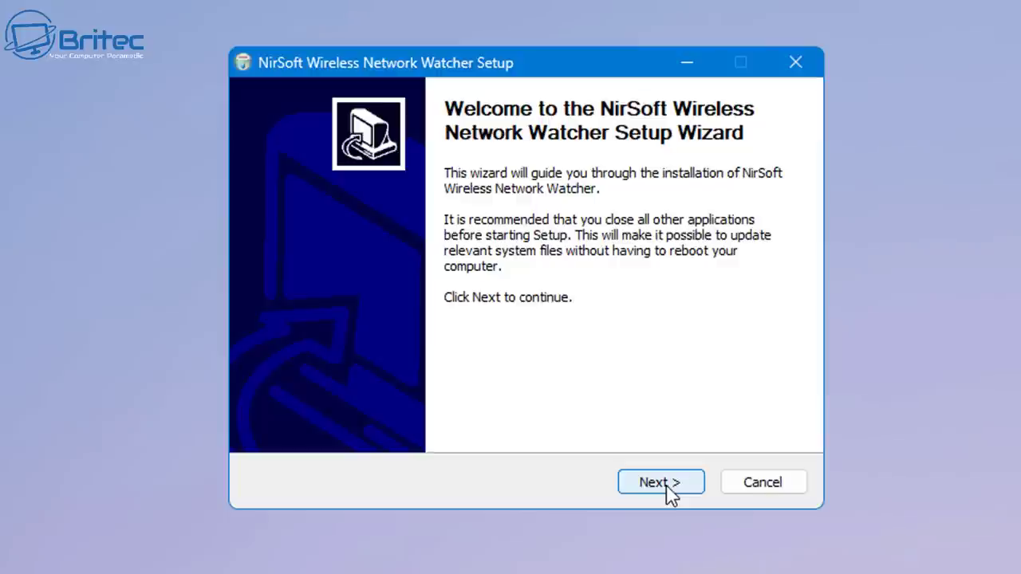
Install Wireless Network Watcher into the default folder and launch it when setup finishes.
left_click(665, 490)
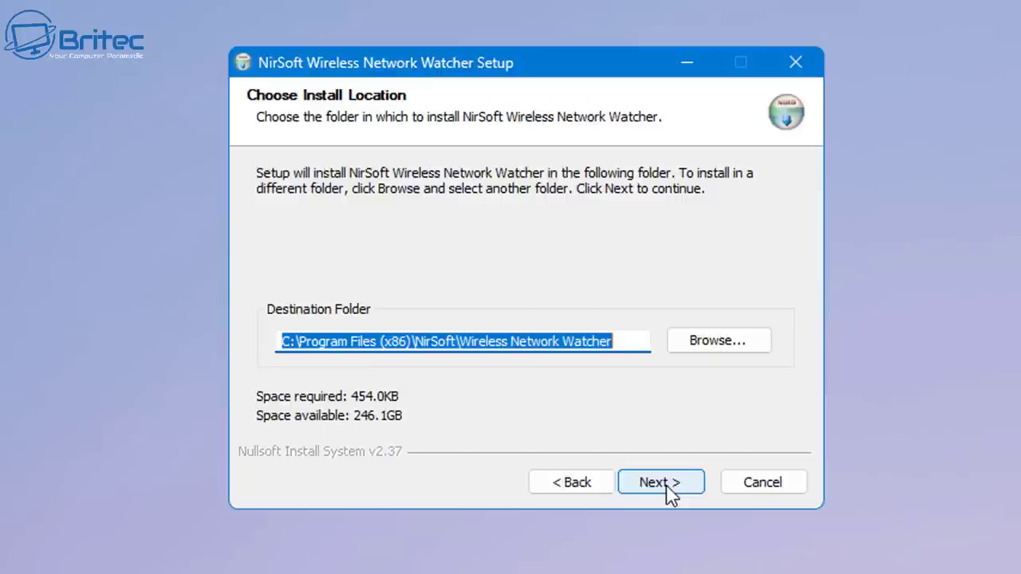
left_click(669, 491)
left_click(669, 491)
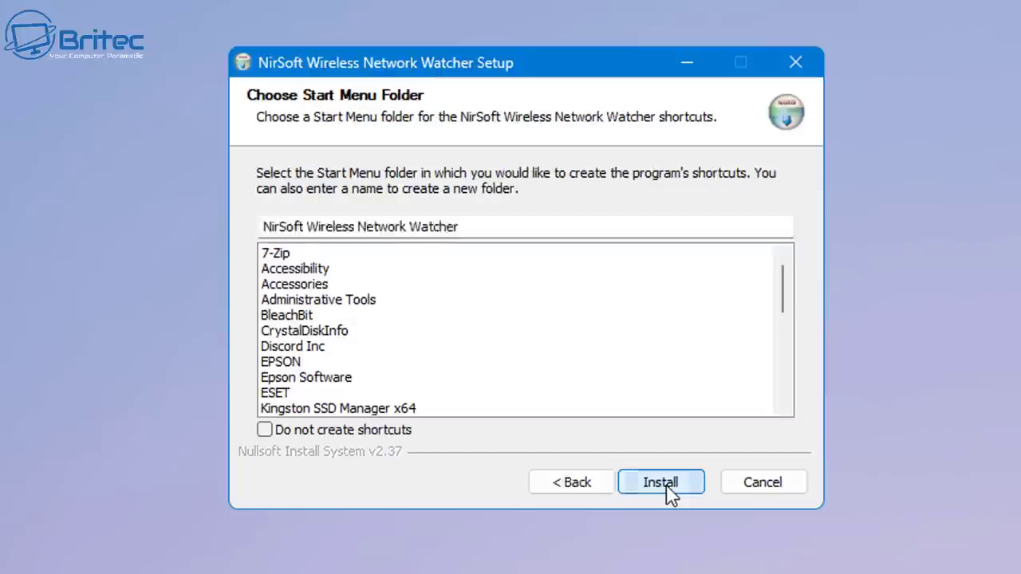
left_click(668, 491)
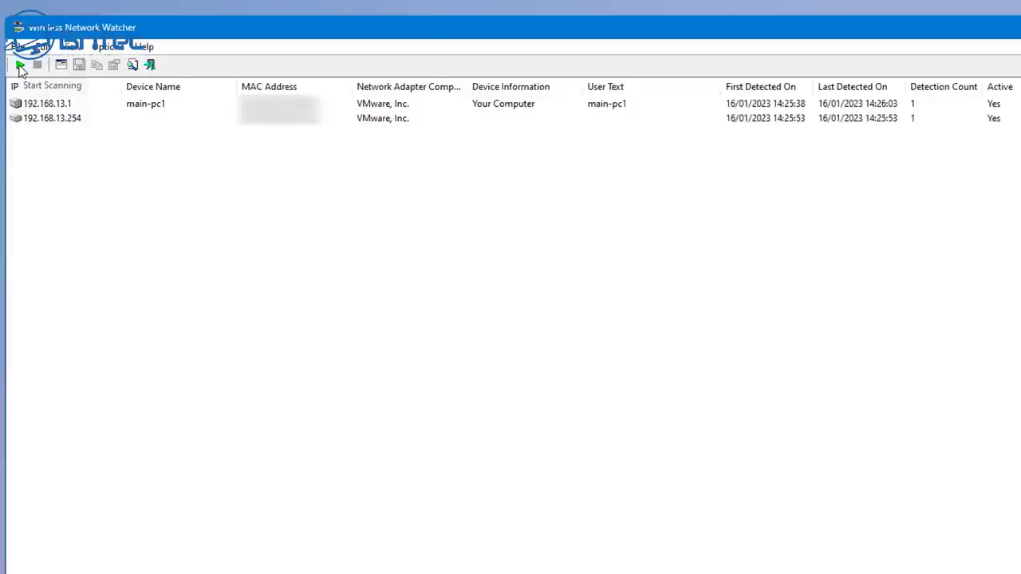
Start a fresh Wireless Network Watcher scan with the green Start Scanning button.
left_click(20, 65)
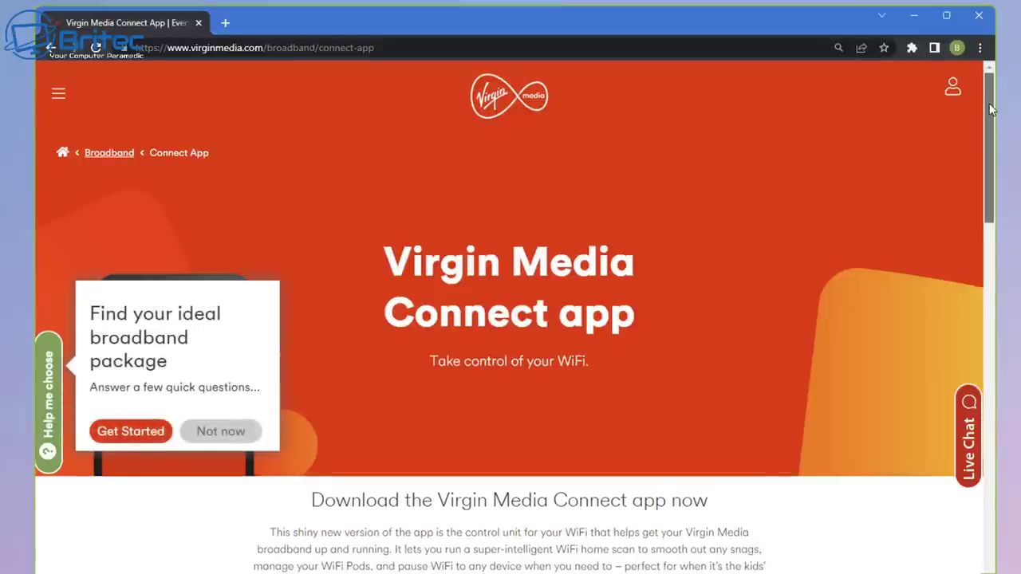
left_click_drag(991, 109, 998, 219)
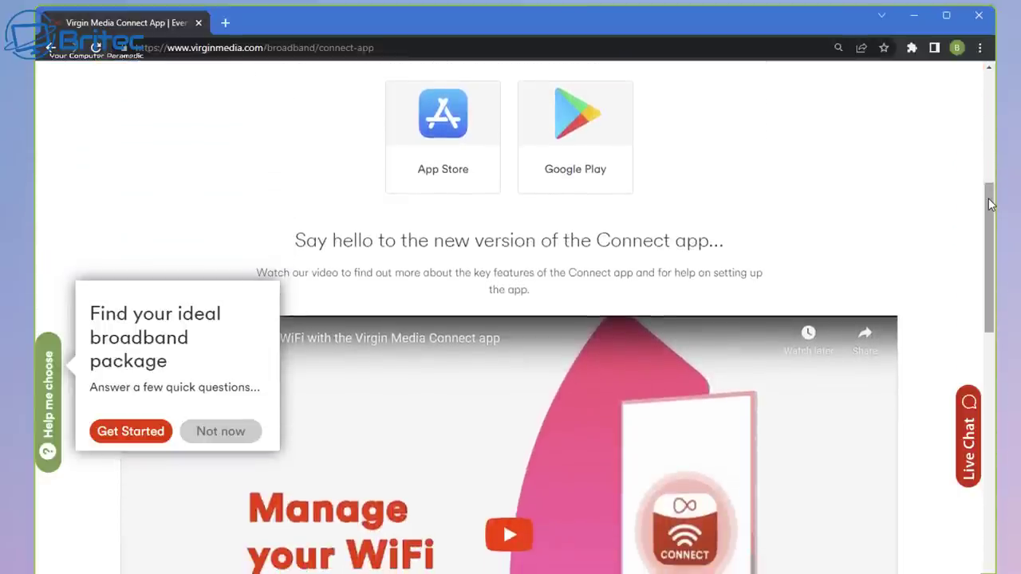
left_click_drag(989, 204, 1000, 329)
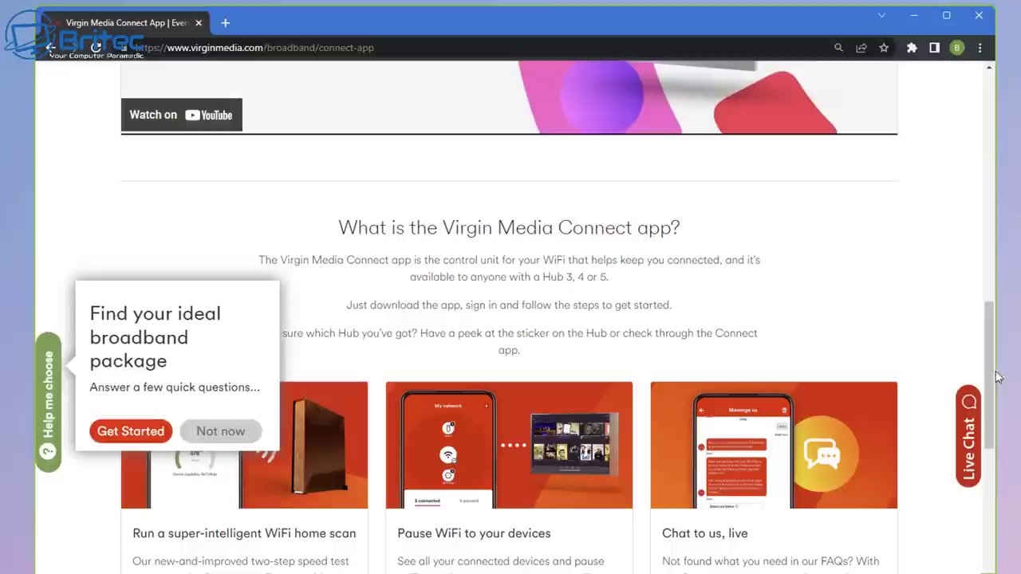
scroll(997, 377, "down", 1)
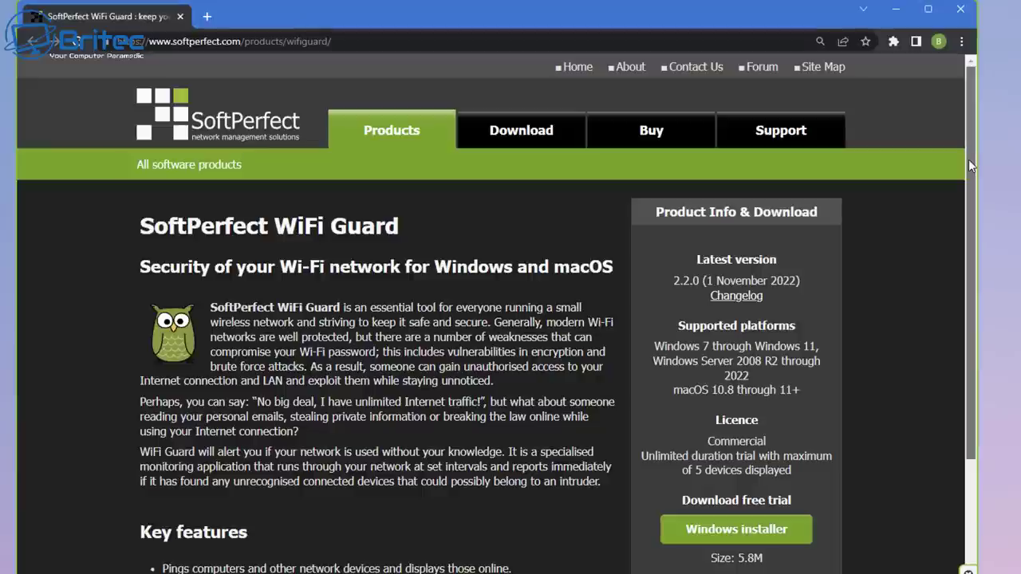
Scroll down the SoftPerfect WiFi Guard page to its free-trial download options.
left_click_drag(969, 159, 967, 349)
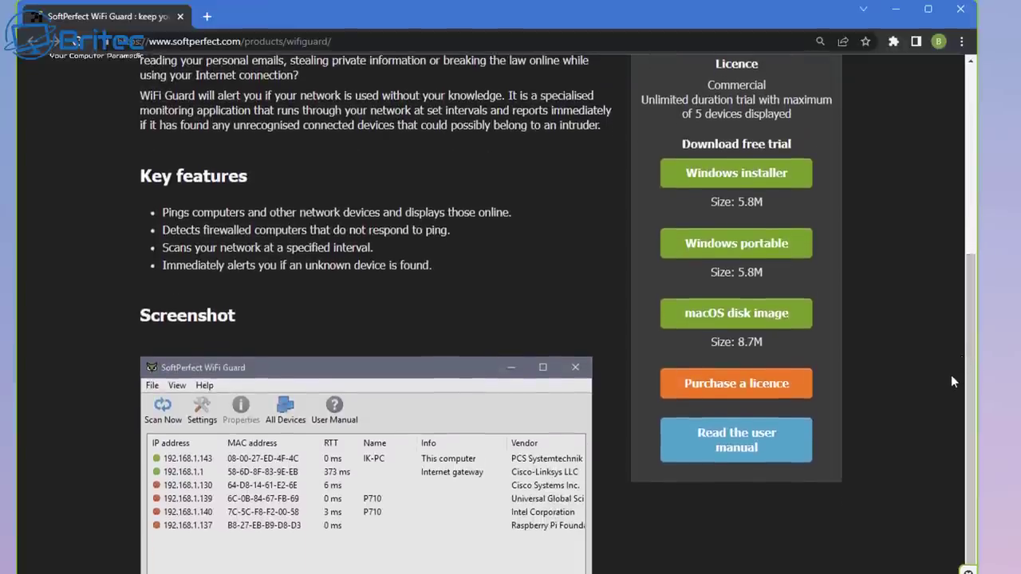